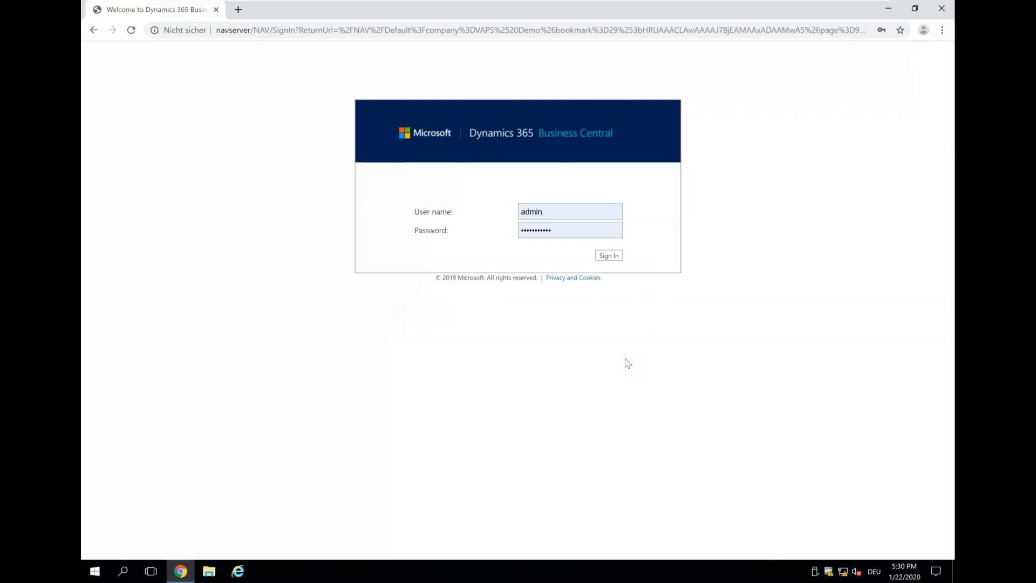
Sign in and open the Released Production Orders list by searching for "release".
left_click(608, 257)
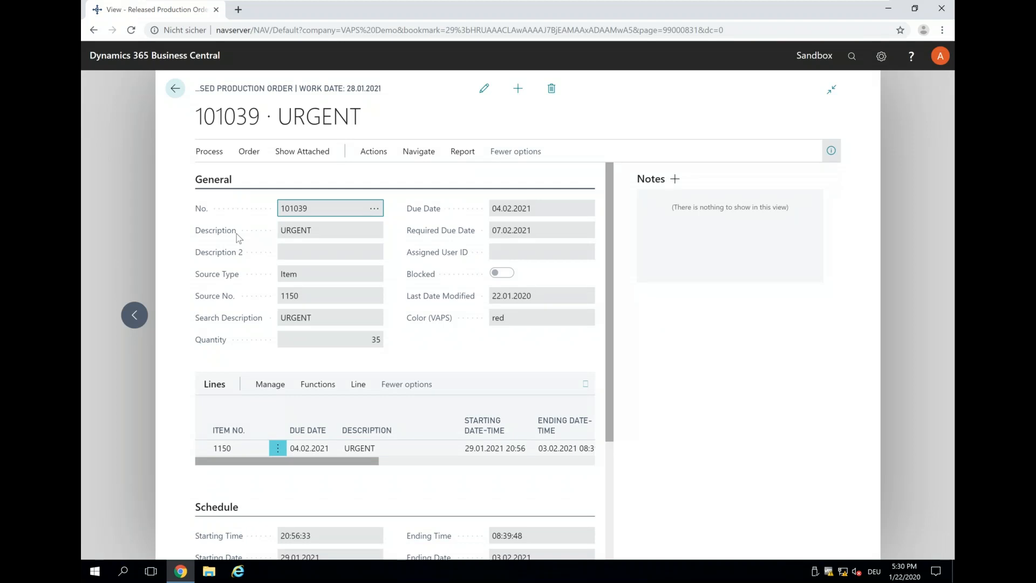
left_click(175, 88)
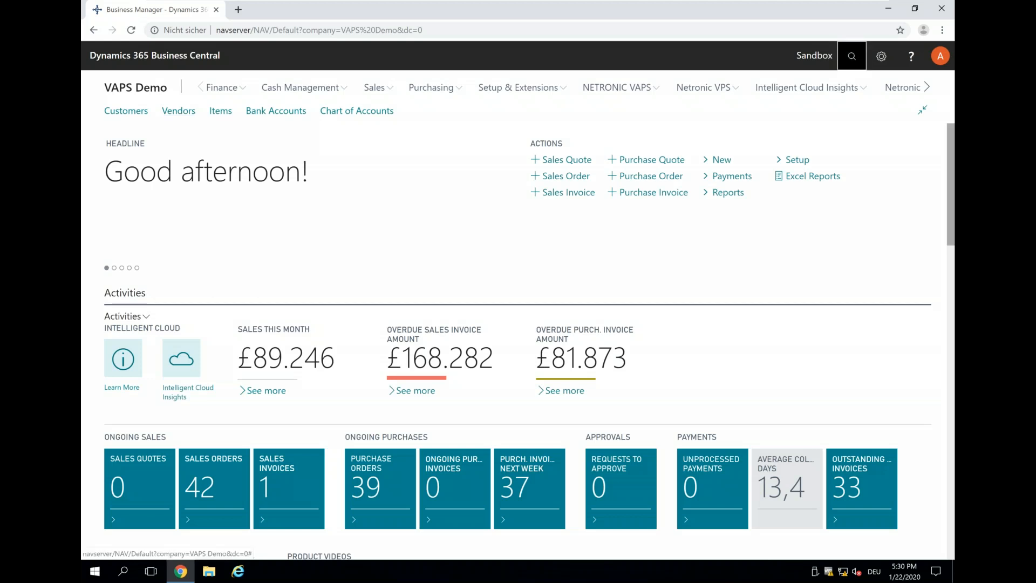
left_click(851, 56)
type("release")
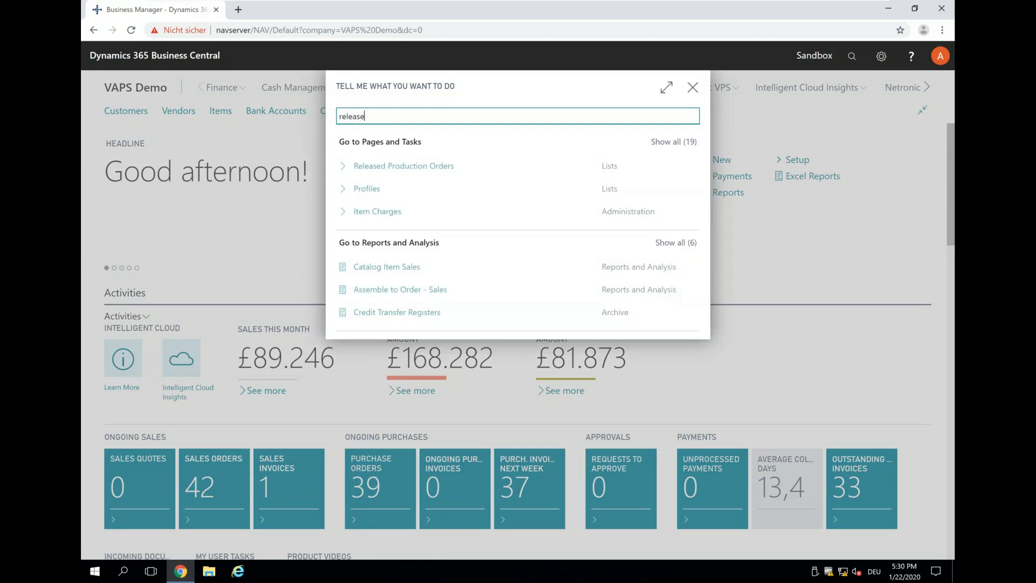
key("Down")
key("Down")
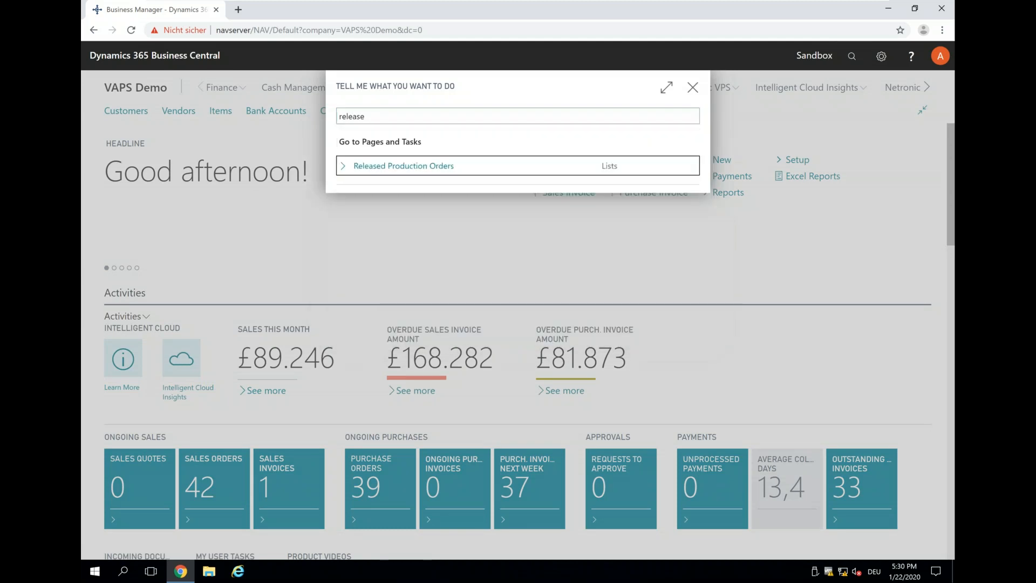
key("Return")
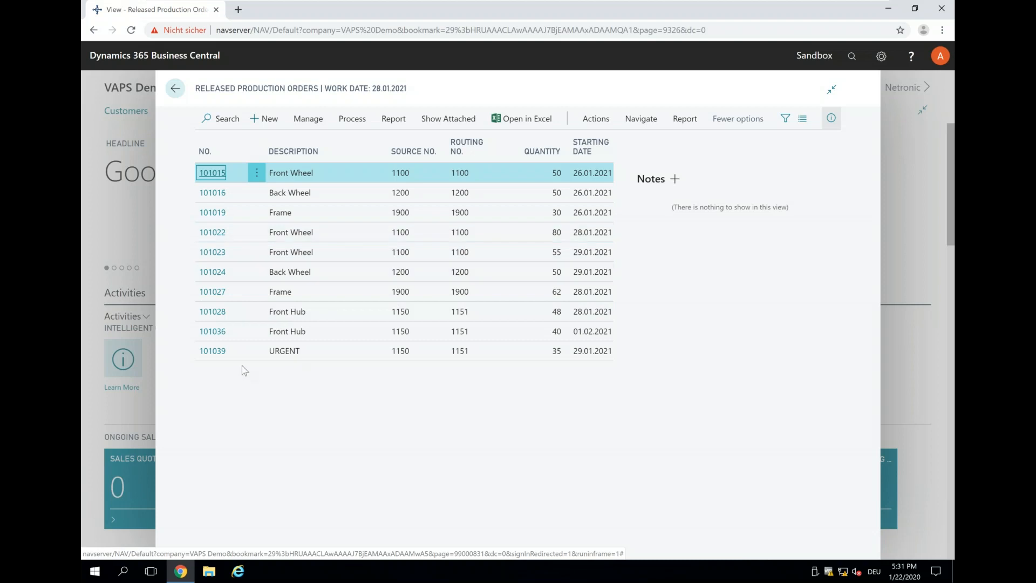
Open the URGENT released production order to examine its due dates, and return to the home page.
left_click(214, 352)
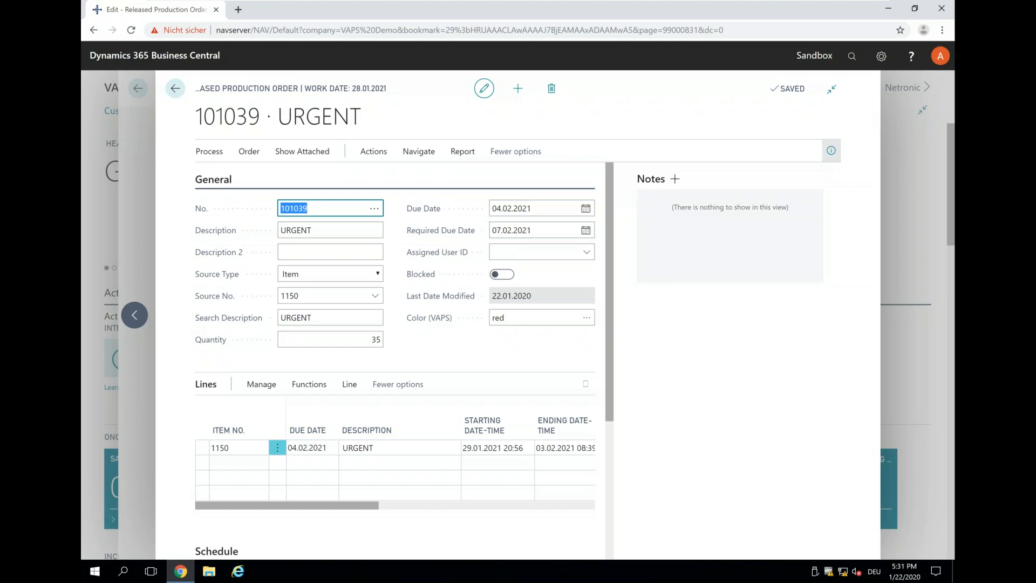
left_click(506, 236)
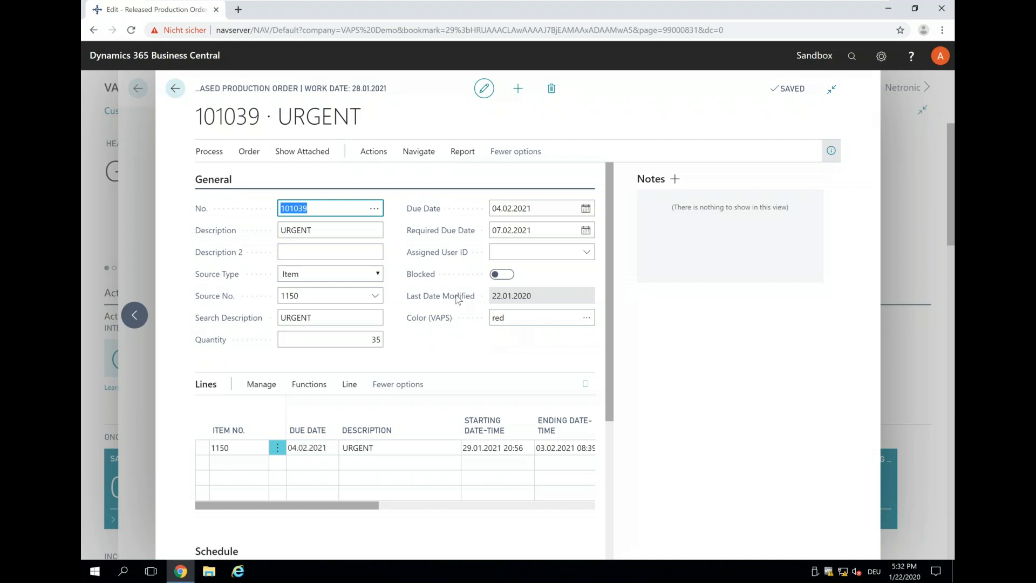
left_click(175, 90)
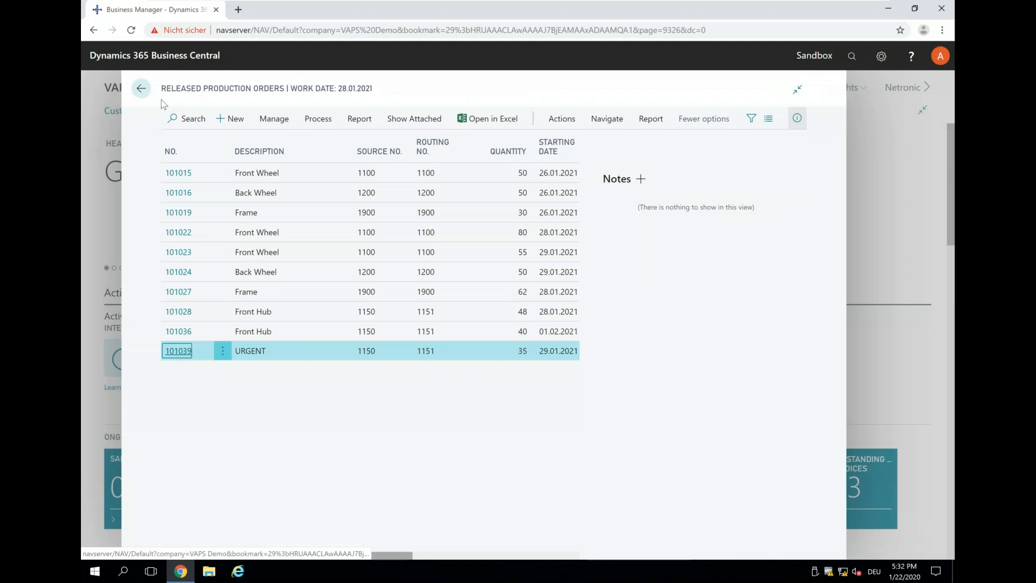
left_click(175, 89)
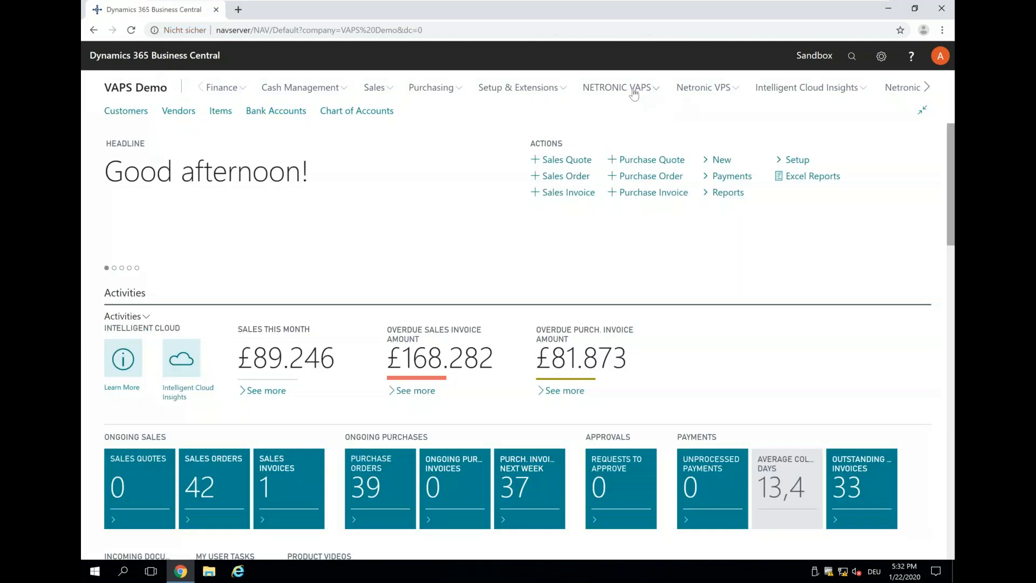
Open the NETRONIC VAPS simulations list and start creating a new simulation.
left_click(636, 93)
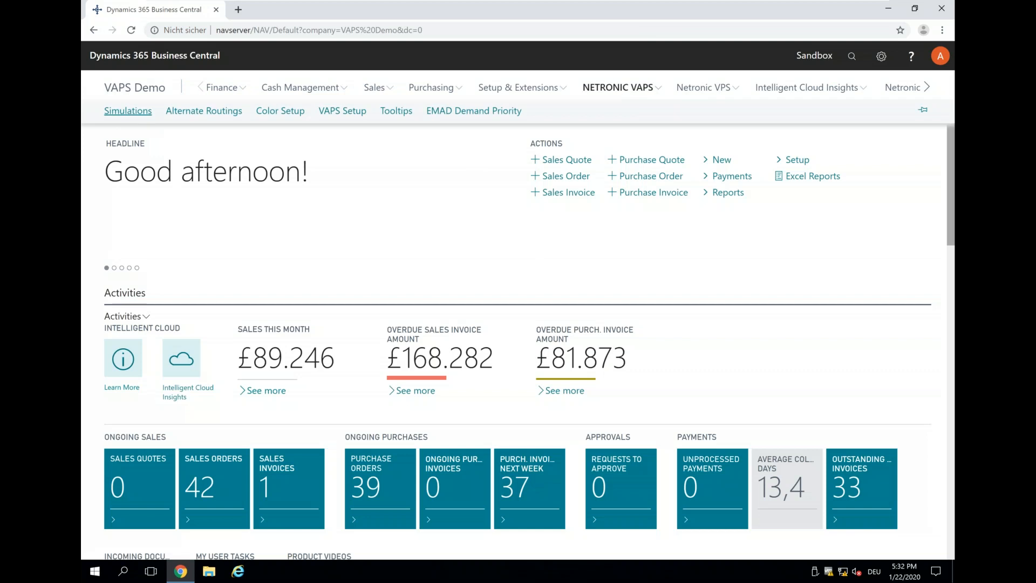
left_click(128, 112)
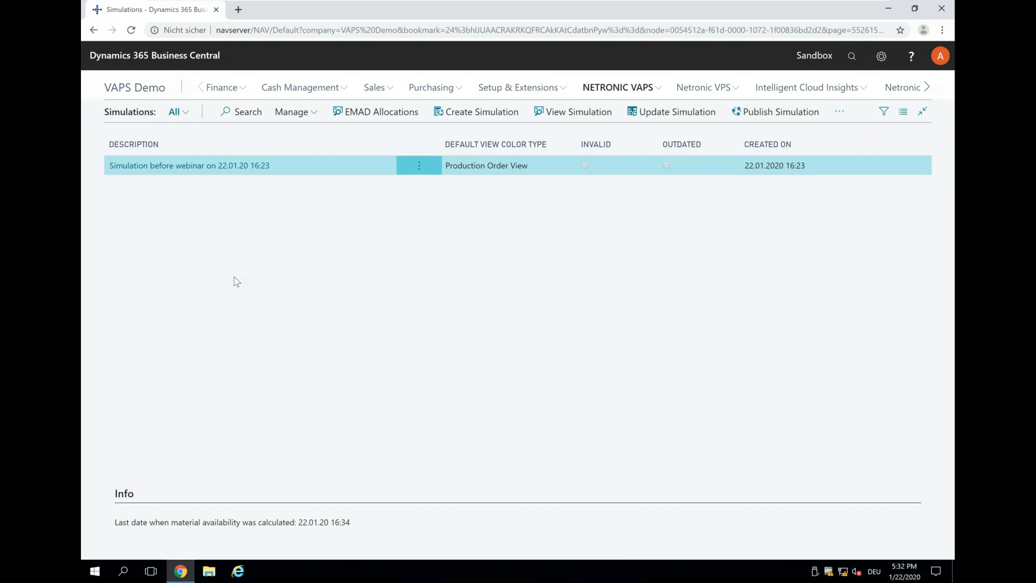
left_click(470, 114)
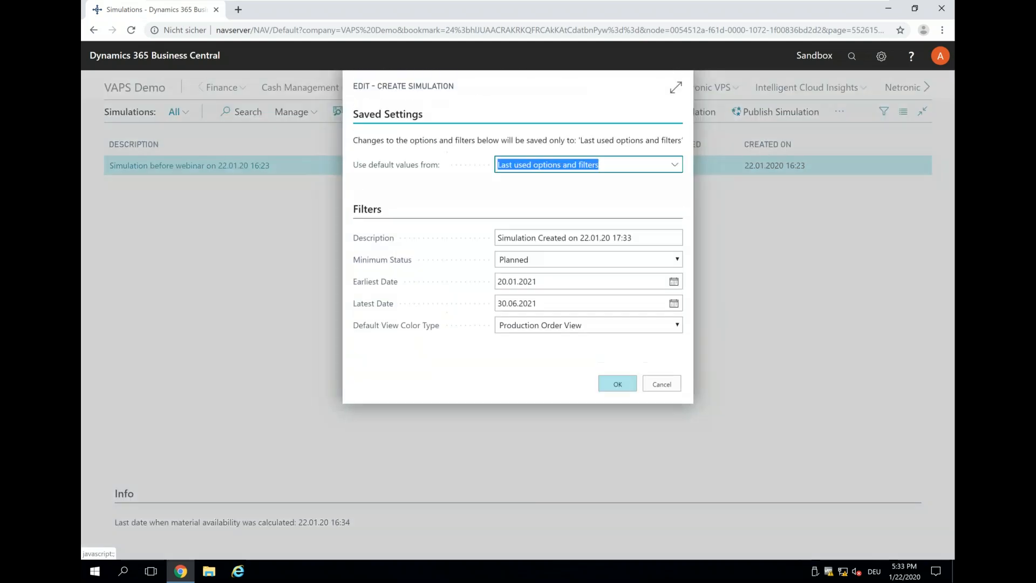
Change the new simulation's description to "Simulation in the webinar on 22.01.20 17:33".
left_click(537, 238)
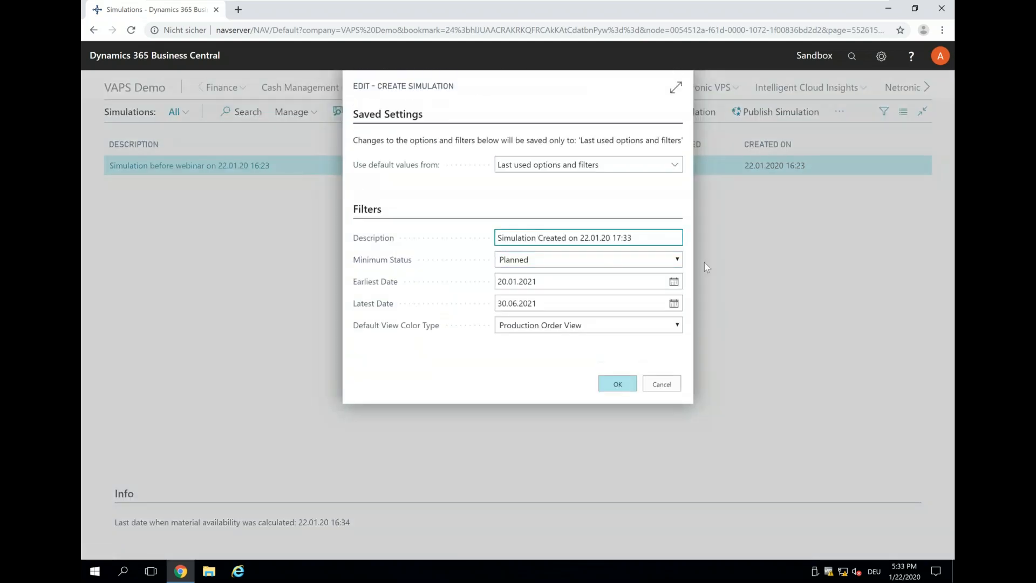
key("Right")
key("shift+Right")
key("Right")
key("shift+Right")
key("shift+Right")
key("shift+Right")
key("shift+Right")
key("shift+Right")
key("shift+Right")
key("shift+Right")
type("in the web")
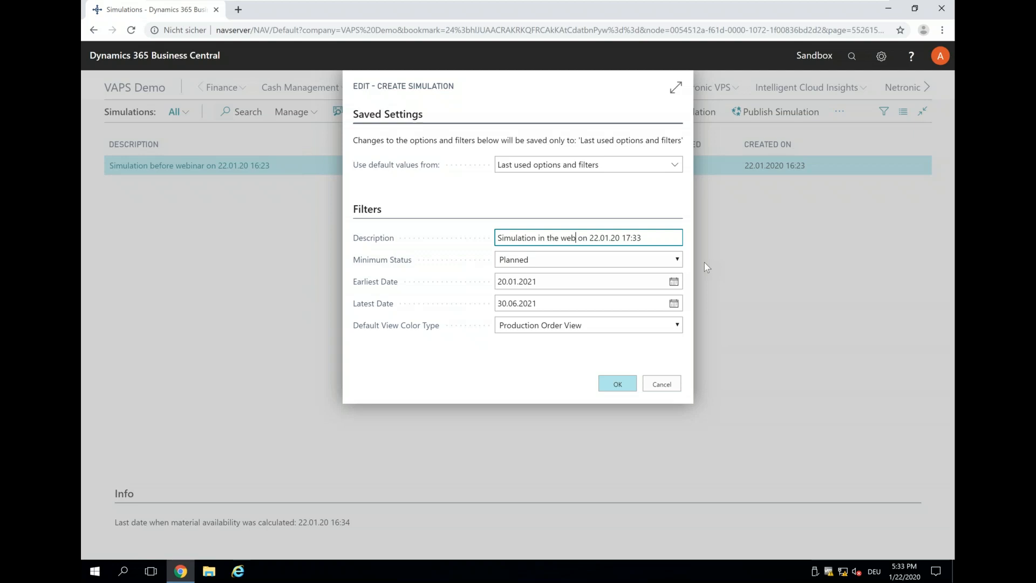
type("inar")
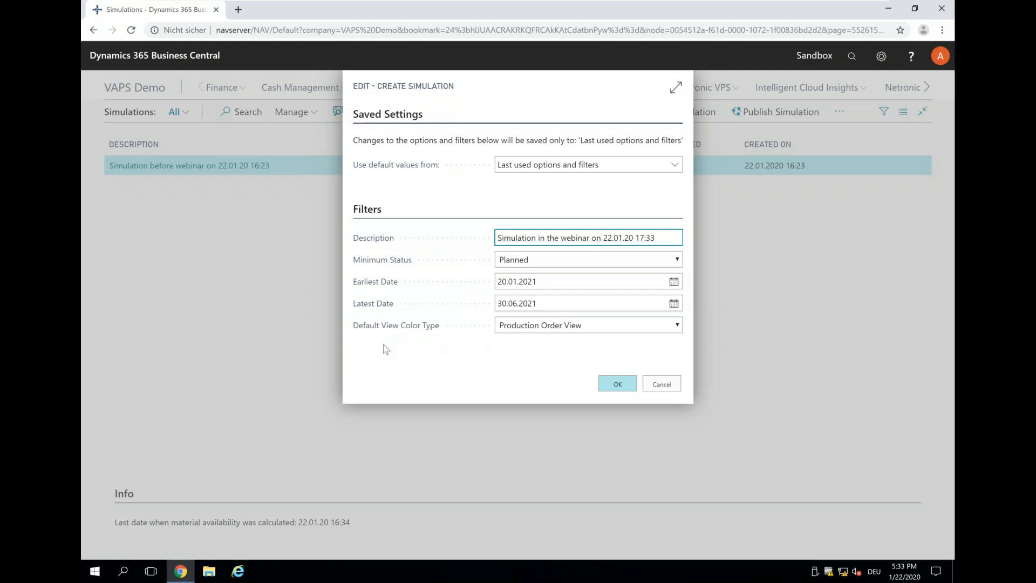
Choose Production Order View as the default view color type and create the simulation.
left_click(676, 325)
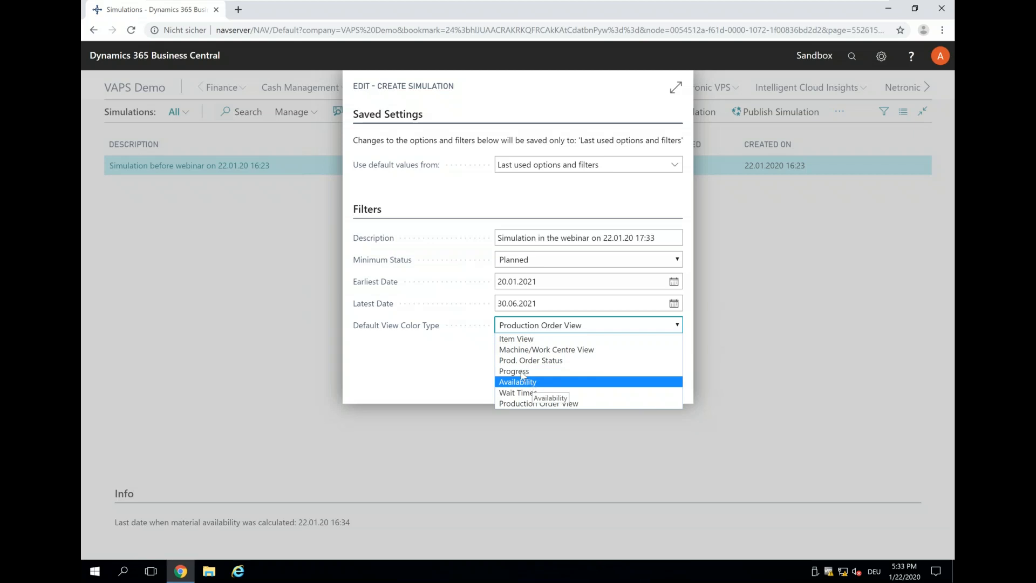
left_click(536, 403)
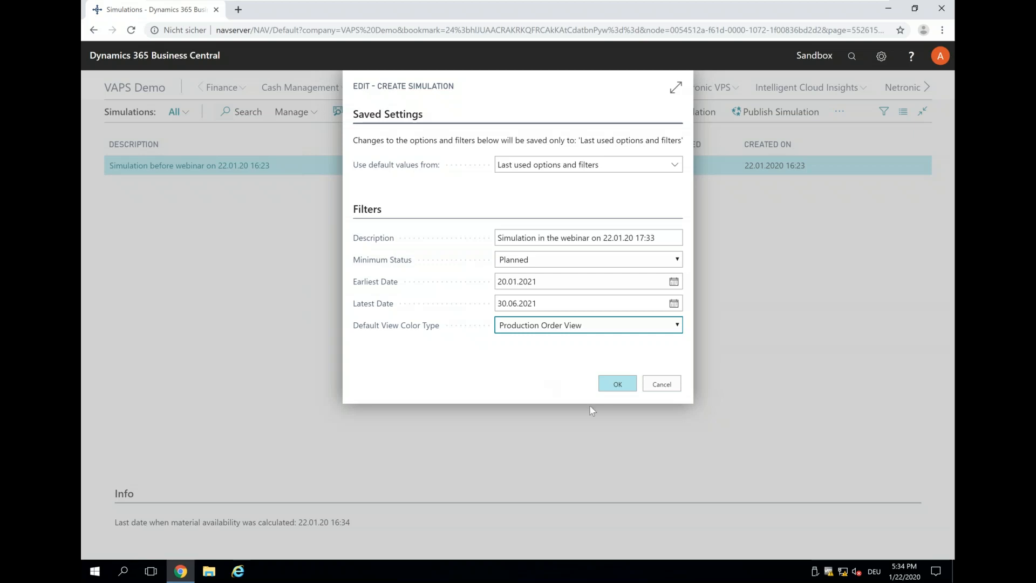
left_click(619, 390)
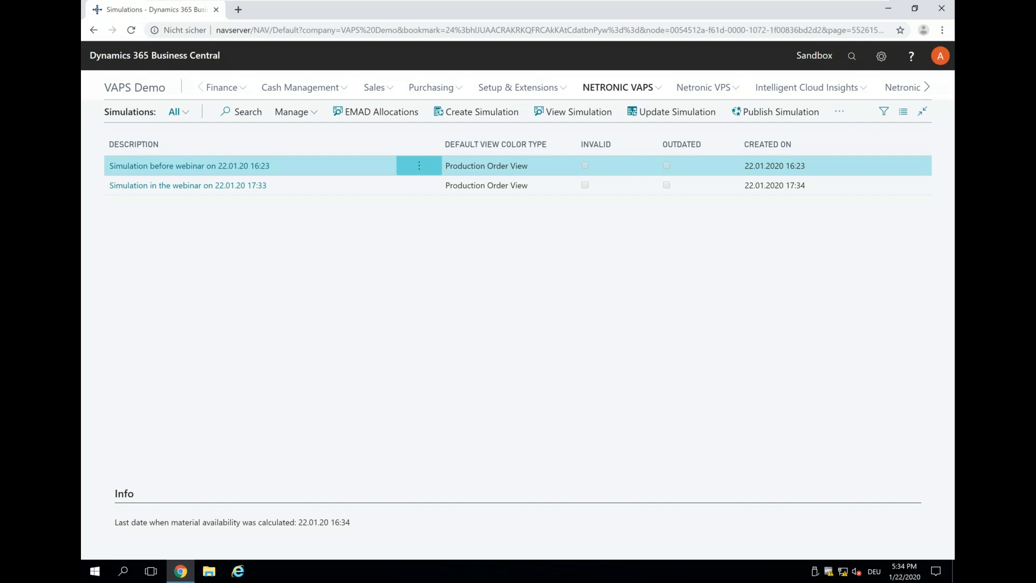
View the simulation data of "Simulation in the webinar on 22.01.20 17:33" to check its routing lines, and return to the simulations list.
left_click(311, 189)
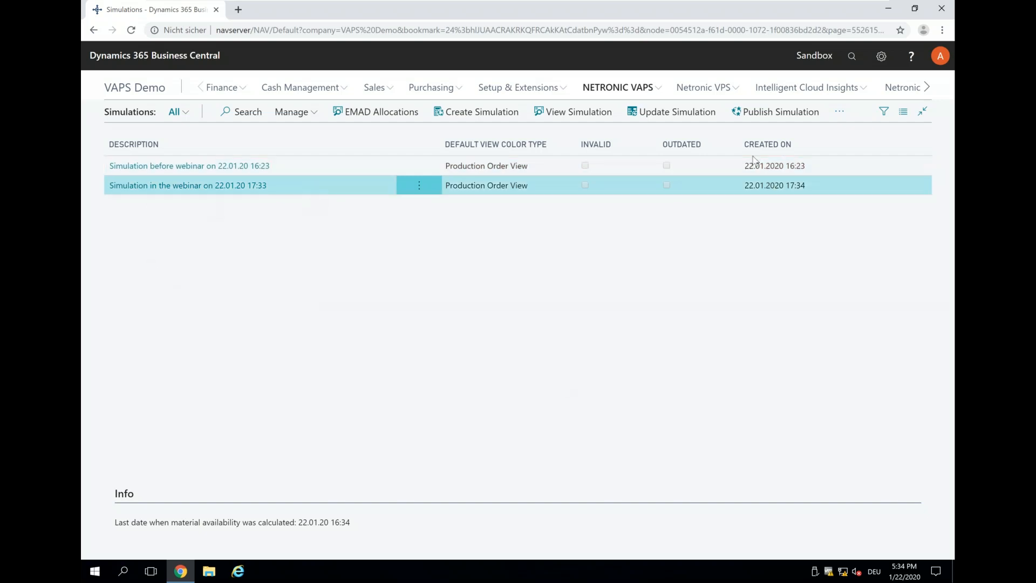
left_click(838, 111)
left_click(802, 157)
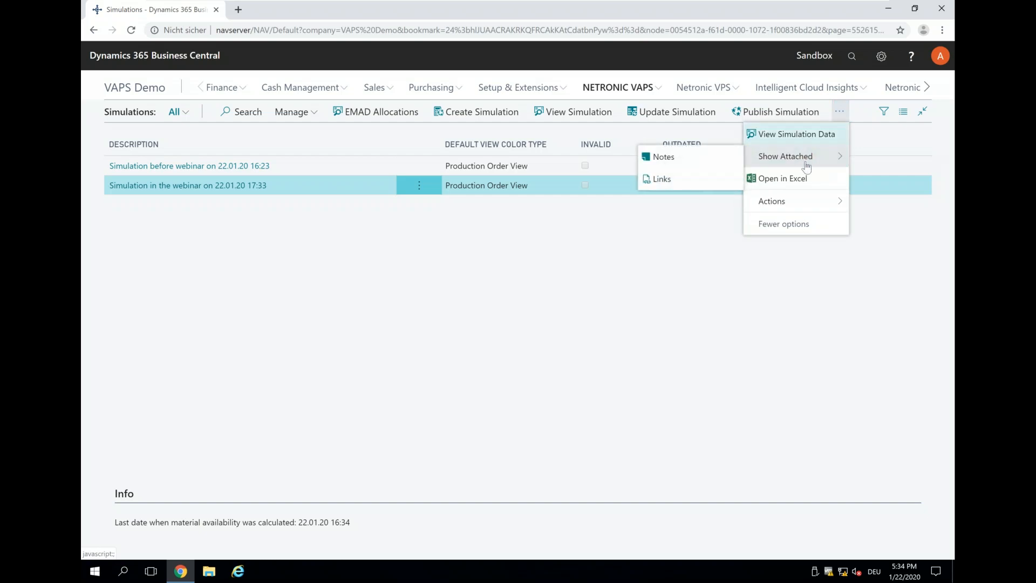
left_click(803, 135)
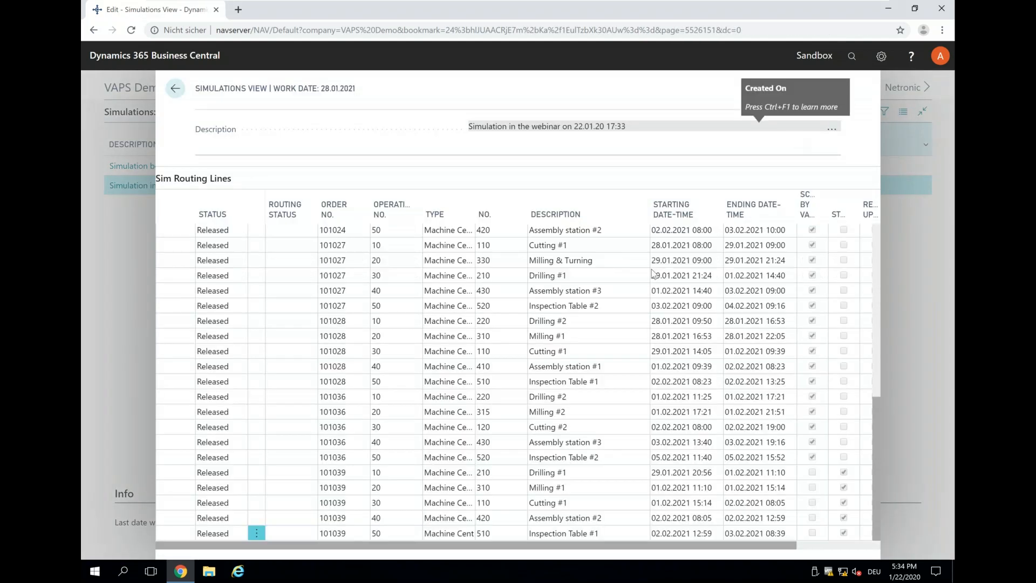
left_click(176, 89)
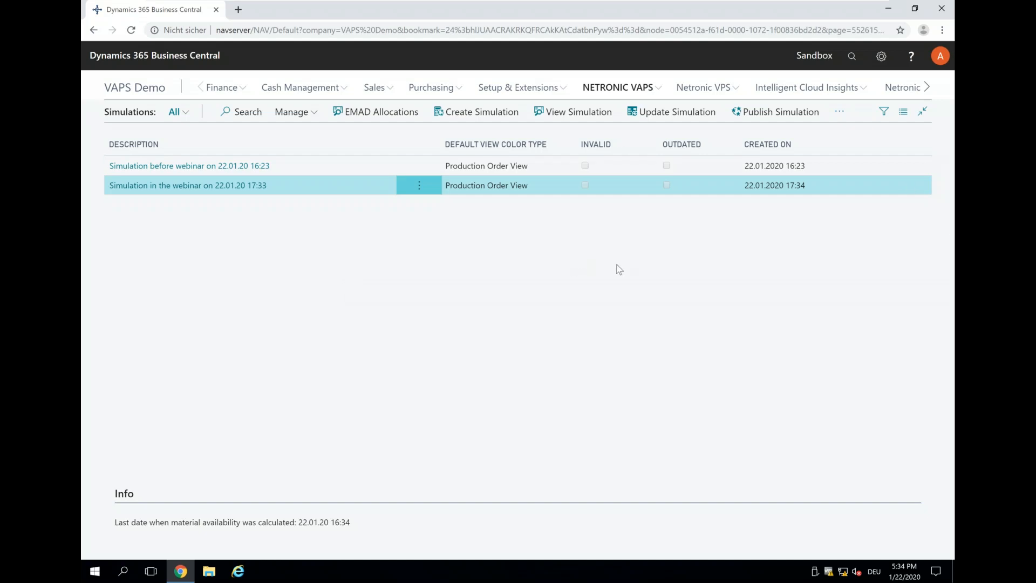
Open the webinar simulation in the visual scheduler and examine the URGENT order's standby drilling operation, its linked operations and required due date.
left_click(154, 189)
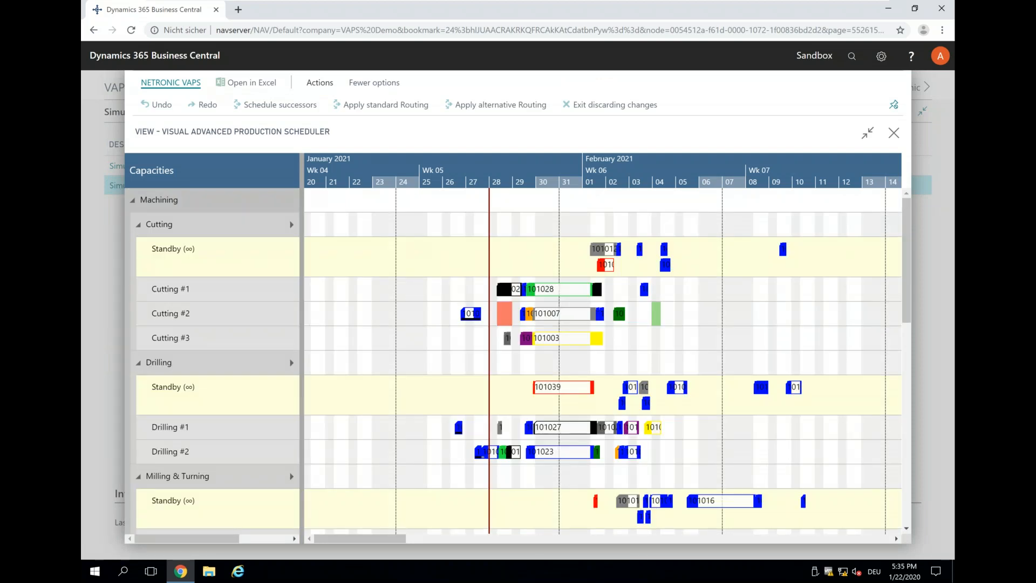
left_click(539, 388)
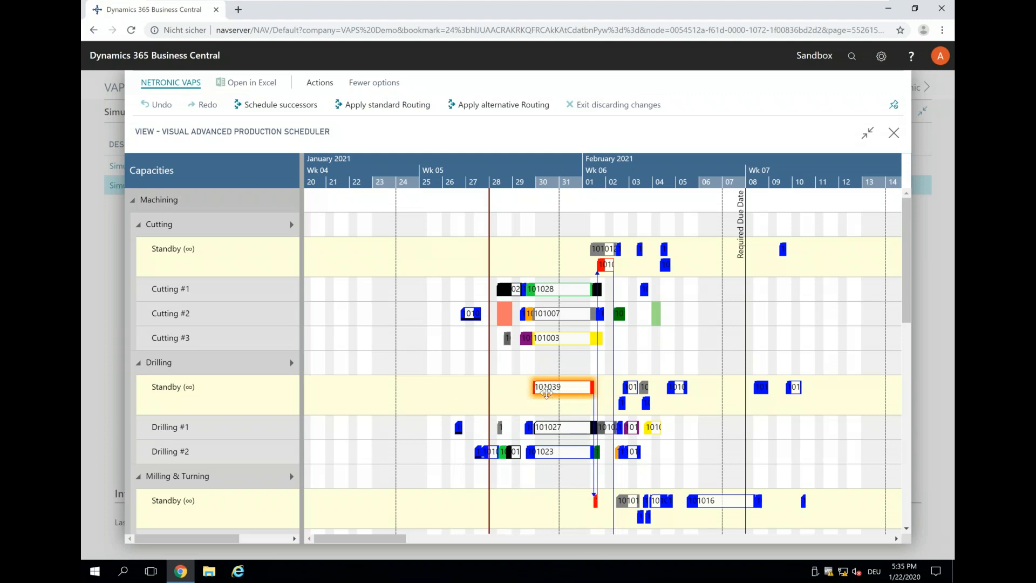
mouse_move(542, 393)
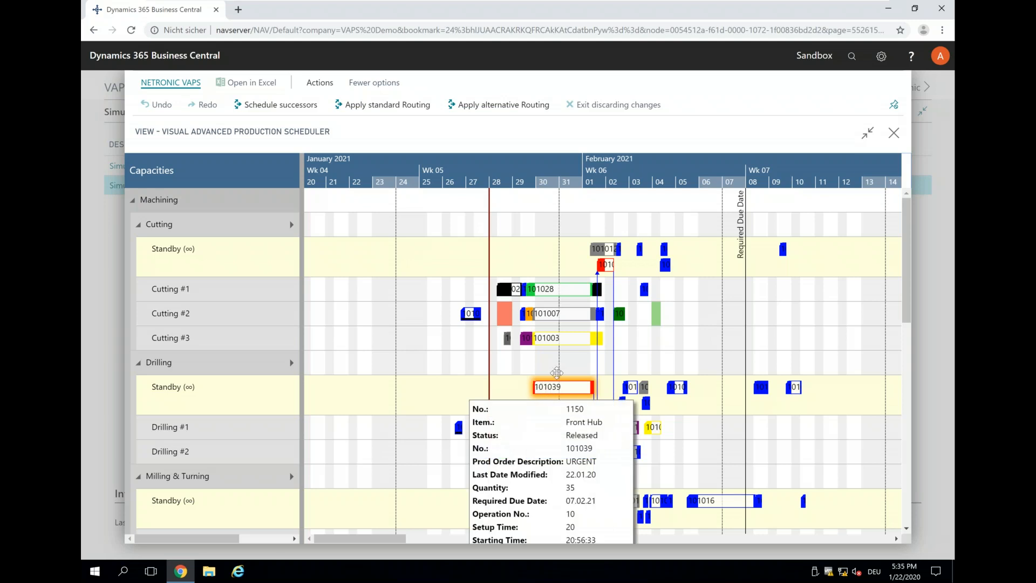
scroll(552, 182, "up", 4)
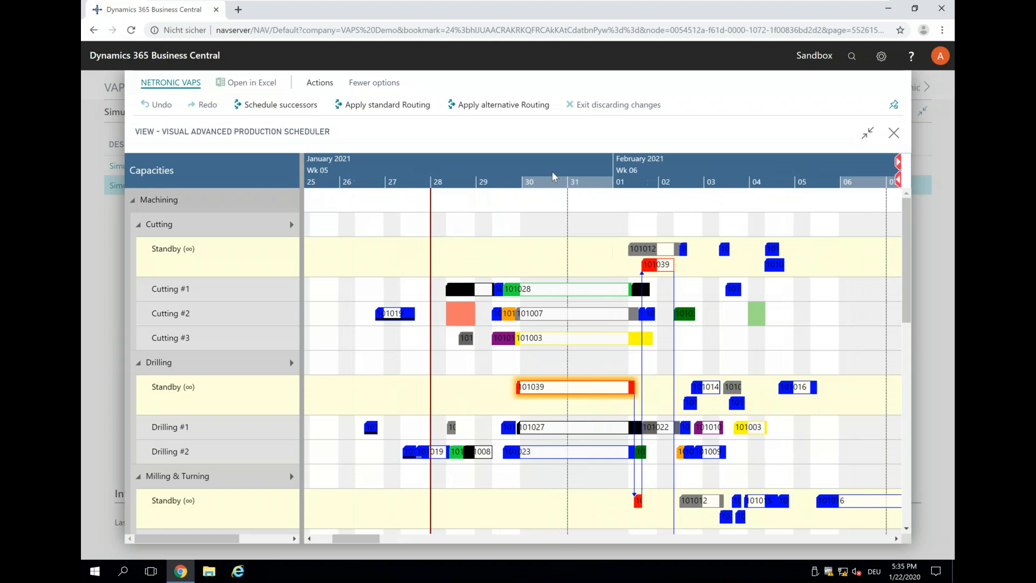
scroll(551, 170, "up", 2)
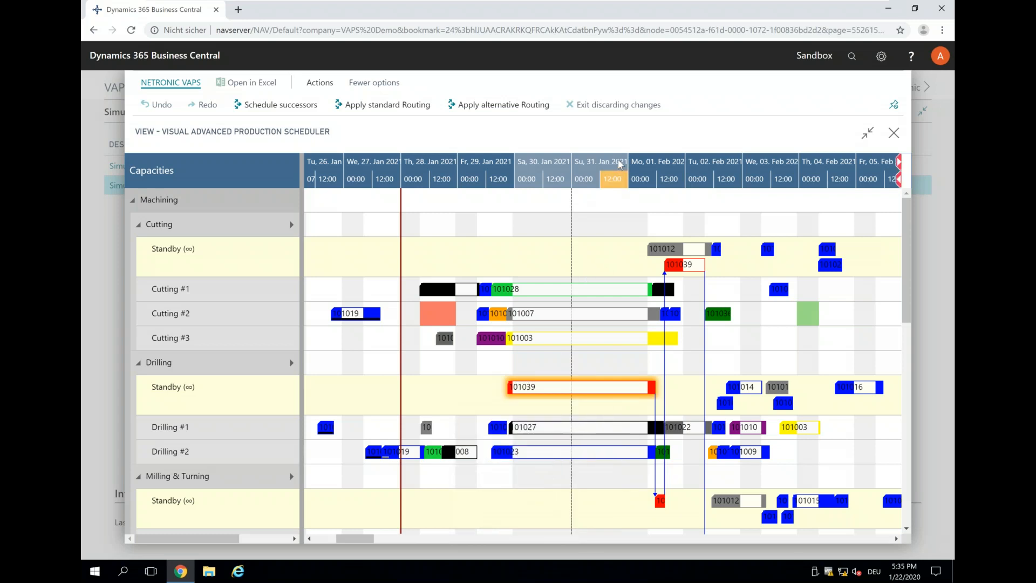
scroll(617, 160, "down", 2)
scroll(618, 163, "down", 1)
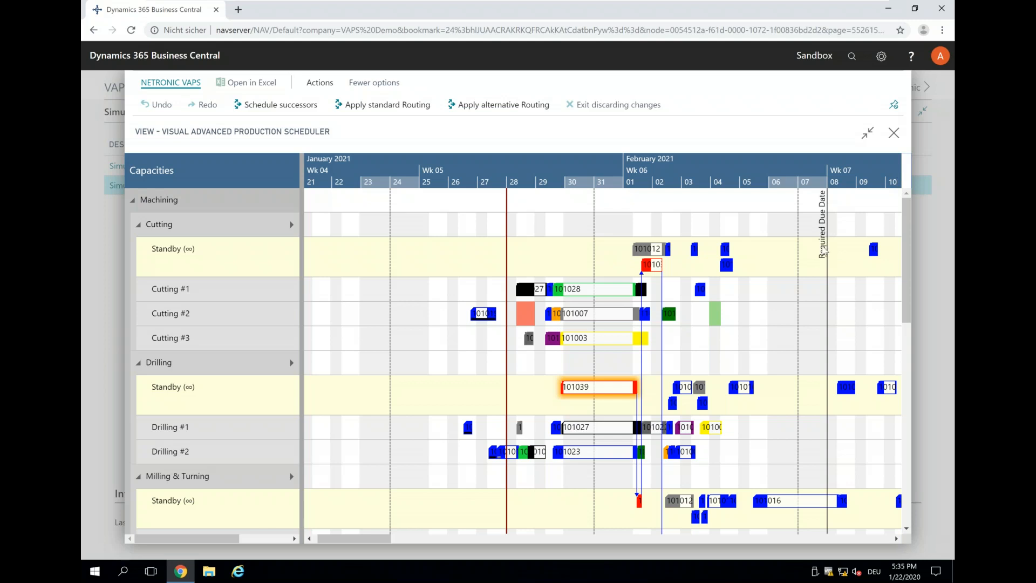
scroll(825, 251, "down", 1)
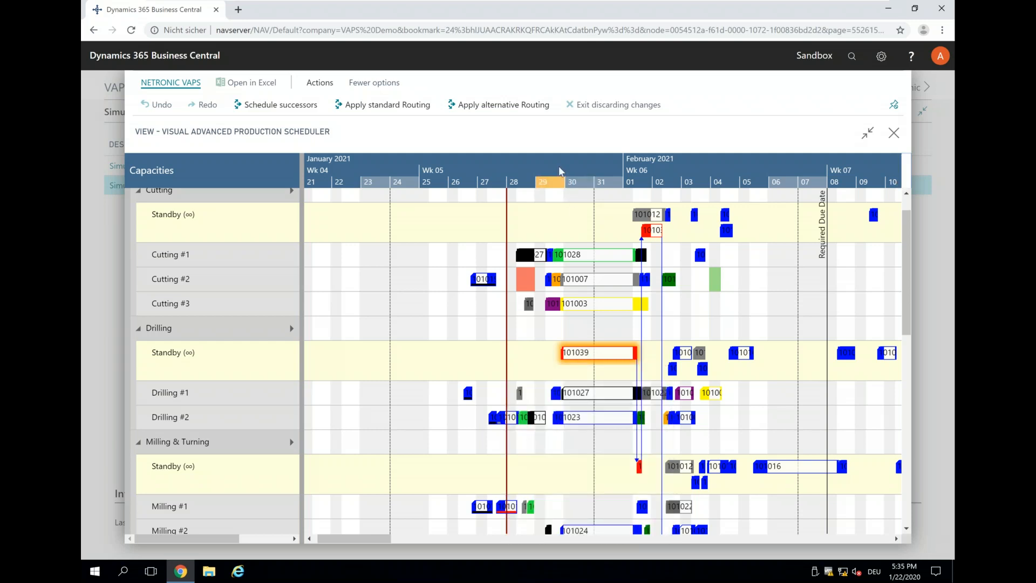
Move the URGENT order's drilling operation from Standby to Drilling #1, starting at about 20:00 on 29 January 2021.
scroll(567, 162, "up", 2)
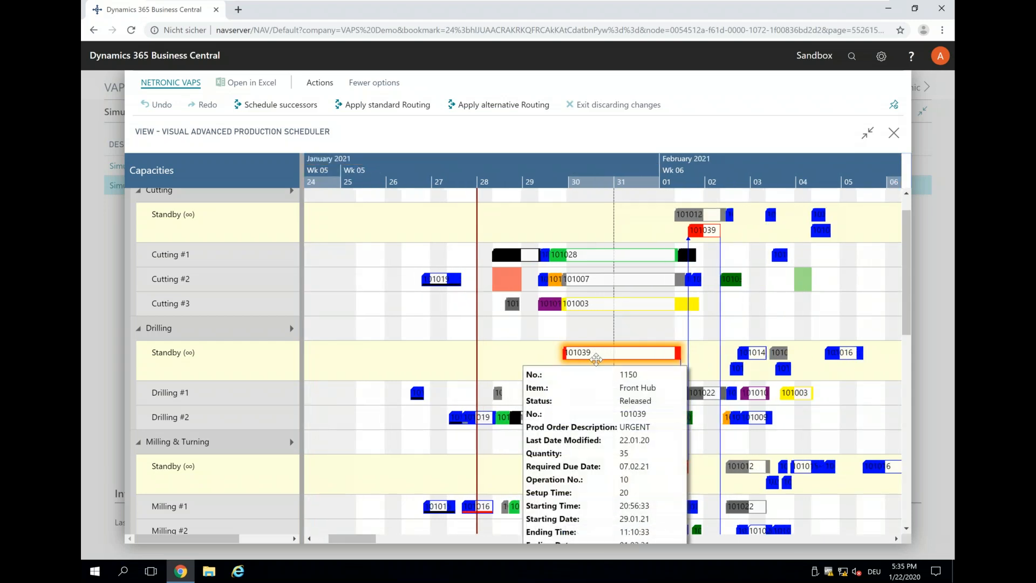
left_click_drag(596, 352, 595, 393)
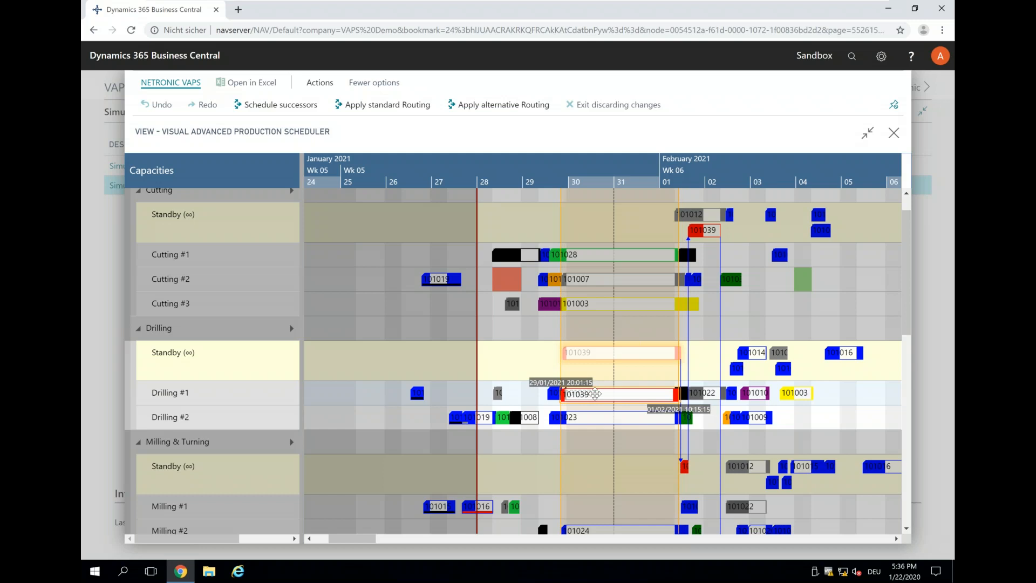
left_click_drag(594, 394, 594, 393)
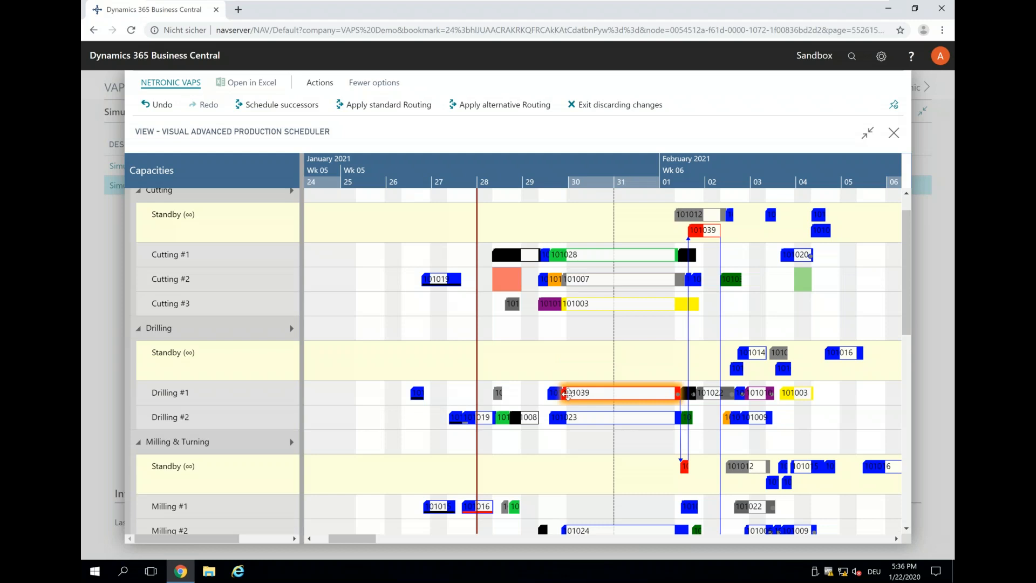
mouse_move(568, 393)
Move the URGENT order's milling operation from Standby to Milling #1 on 1 February 2021, and its cutting operation from Standby to Cutting #1.
scroll(701, 426, "down", 3)
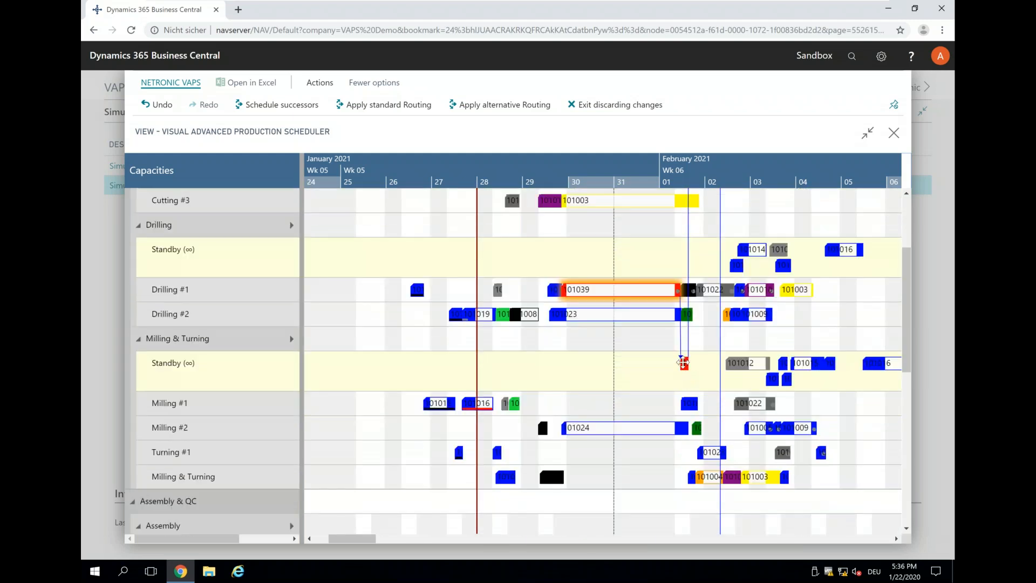
mouse_move(685, 388)
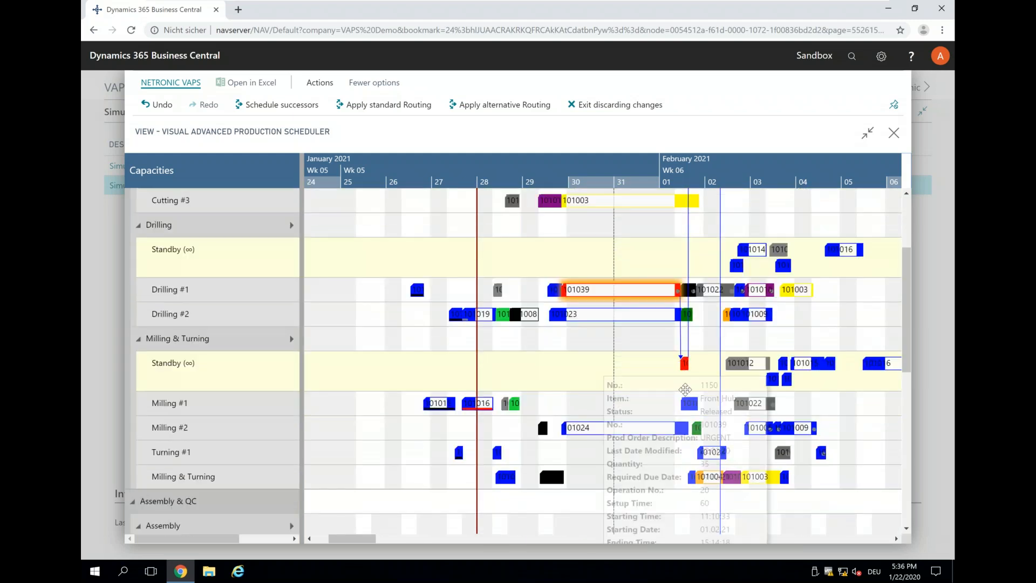
left_click_drag(685, 389, 685, 389)
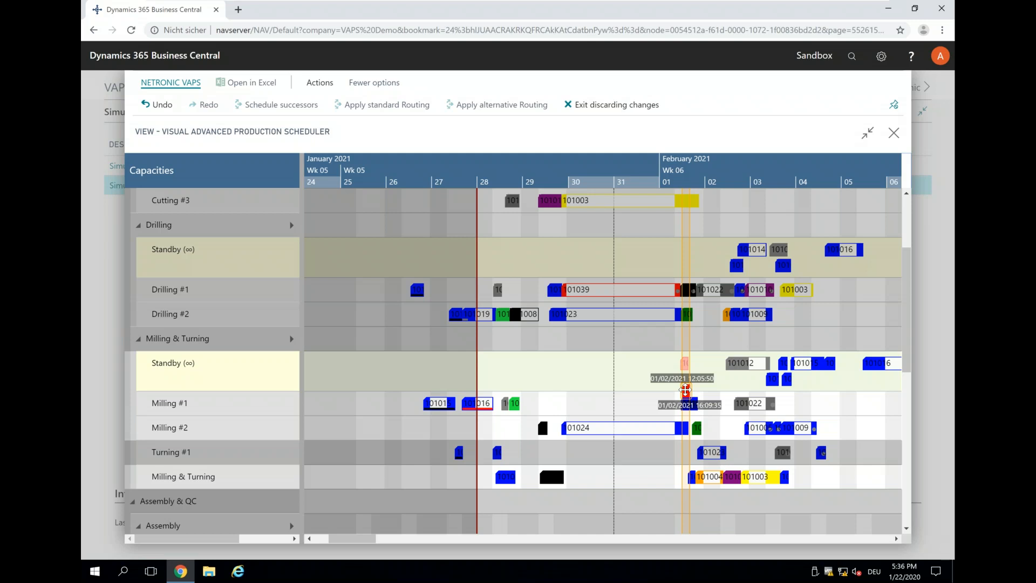
left_click_drag(685, 389, 681, 399)
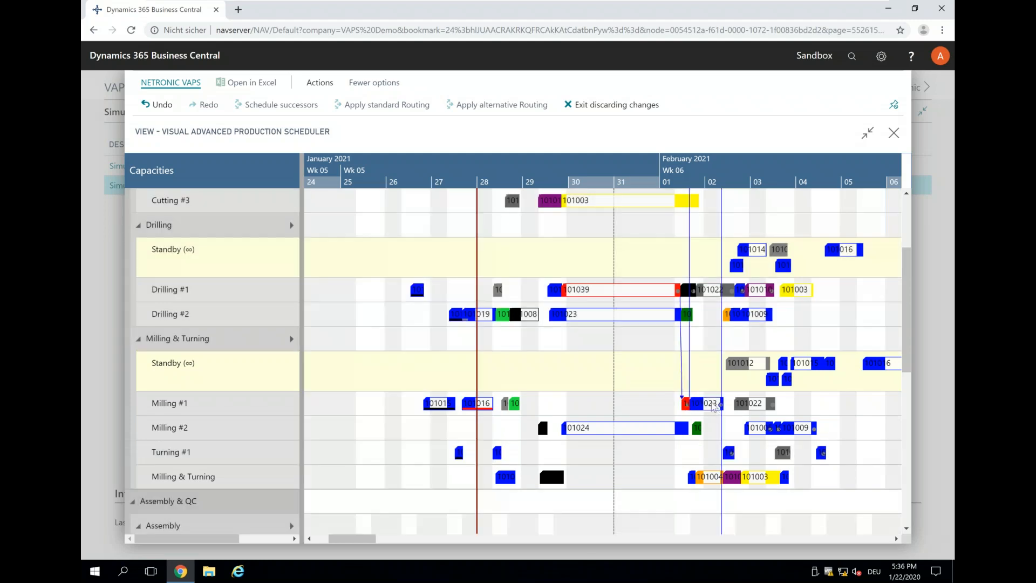
scroll(713, 408, "up", 3)
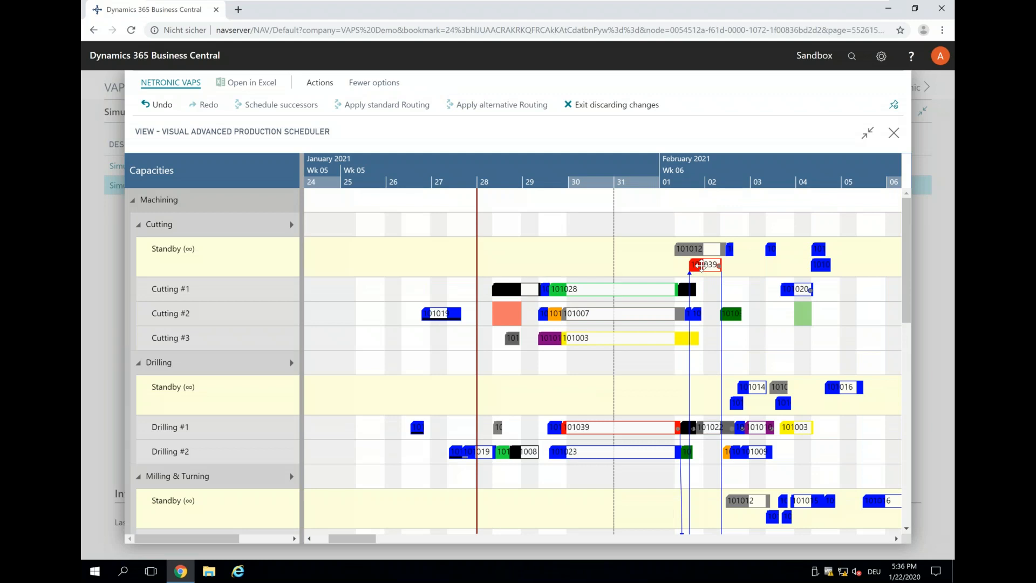
left_click_drag(704, 264, 700, 289)
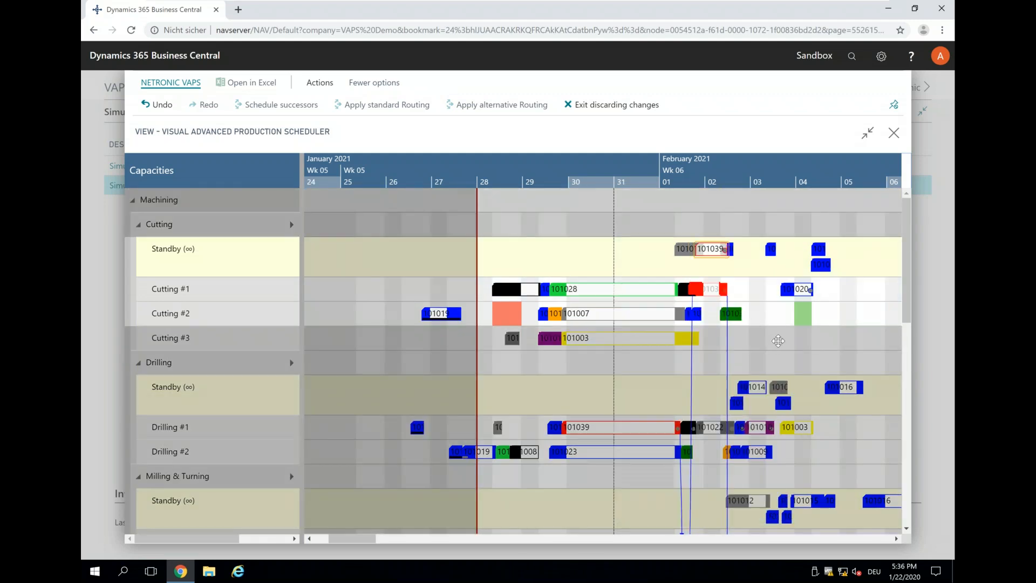
Move the URGENT order's assembly operation from Standby to Assembly Station #4 on 2 February 2021.
scroll(754, 353, "down", 1)
scroll(754, 354, "down", 5)
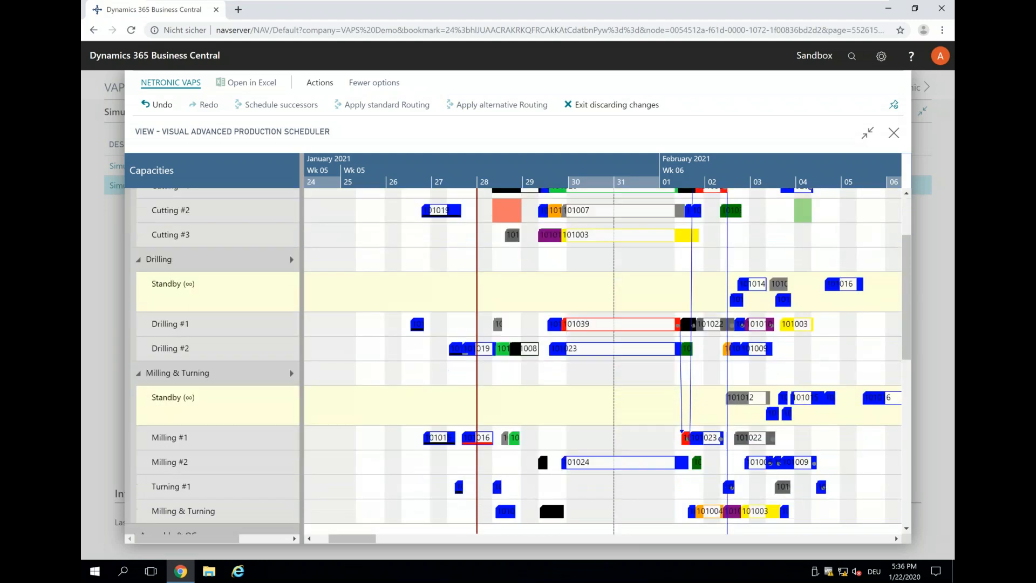
scroll(778, 413, "down", 2)
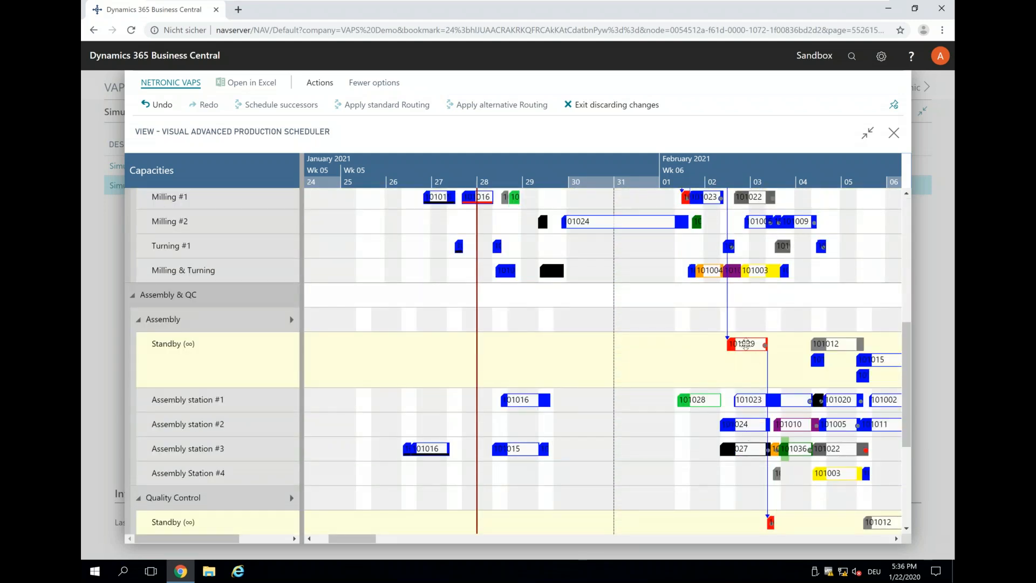
mouse_move(745, 343)
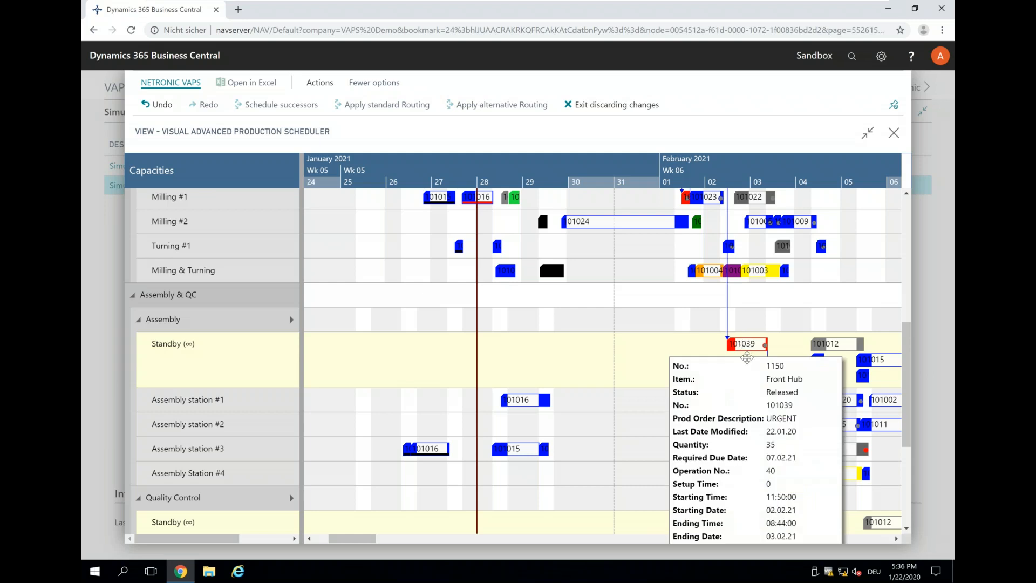
left_click_drag(747, 357, 745, 460)
left_click_drag(752, 468, 758, 474)
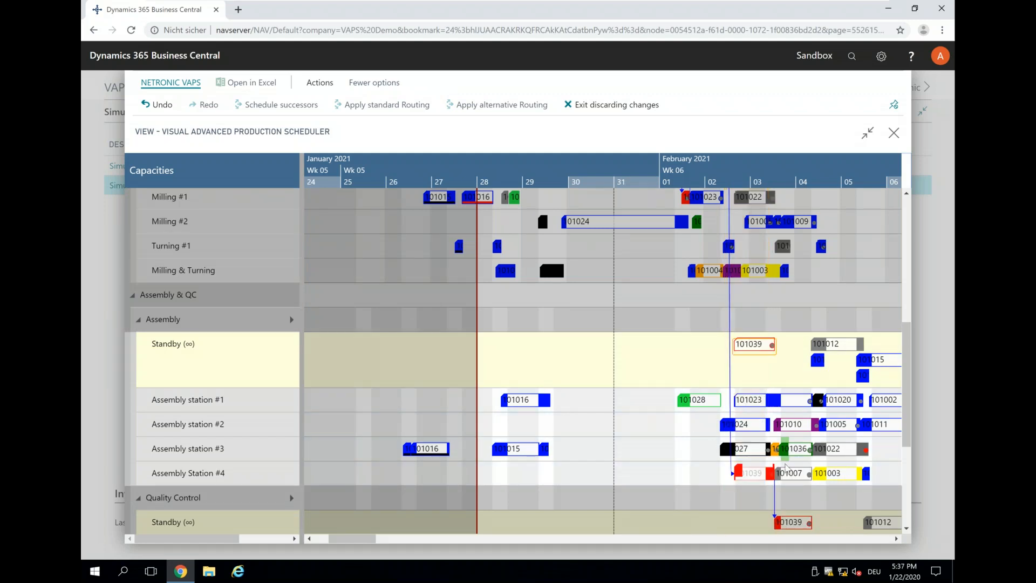
Move the URGENT order's quality control operation from Standby to Inspection Table #1 on 3 February 2021.
scroll(770, 432, "down", 3)
scroll(777, 387, "down", 1)
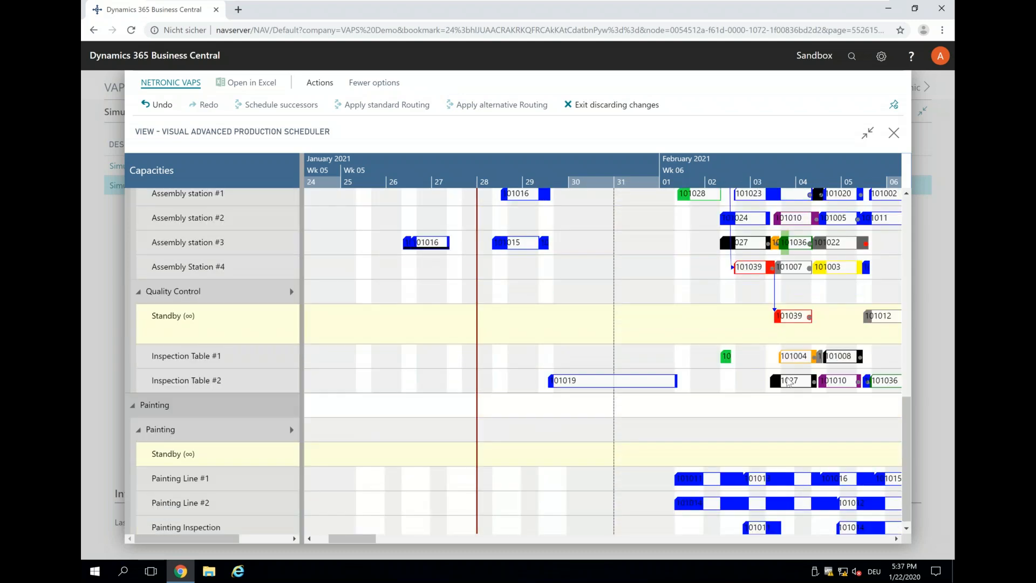
mouse_move(789, 314)
left_click_drag(796, 356, 795, 353)
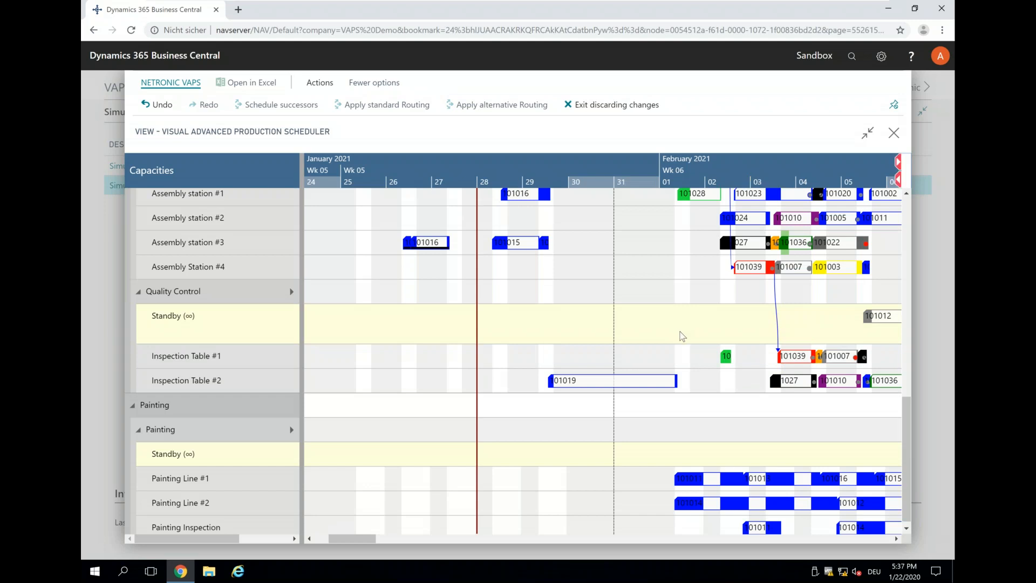
Undo the URGENT order's machine moves one after another, back to and including the move of its drilling operation to Drilling #1.
scroll(682, 336, "up", 1)
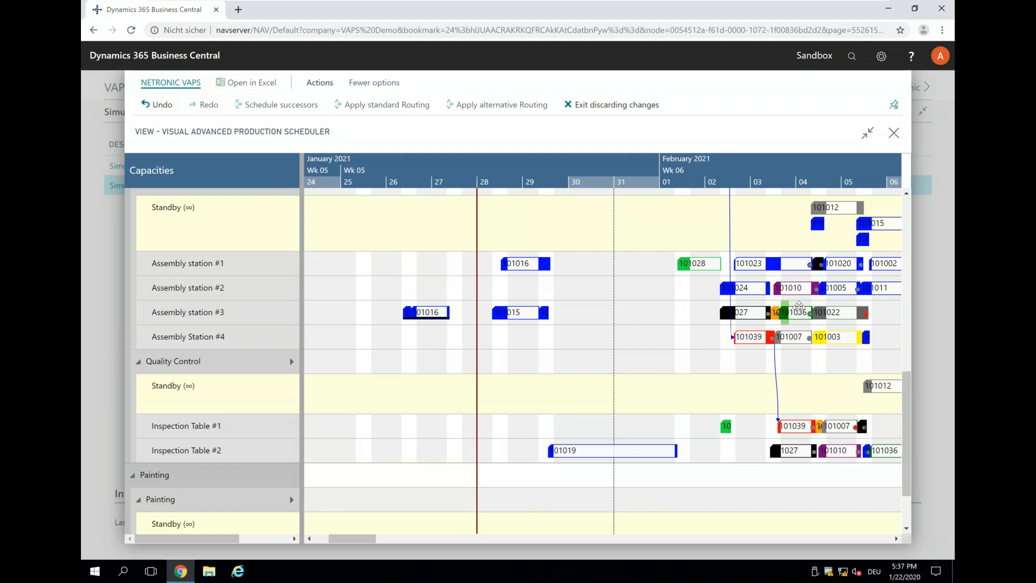
mouse_move(795, 323)
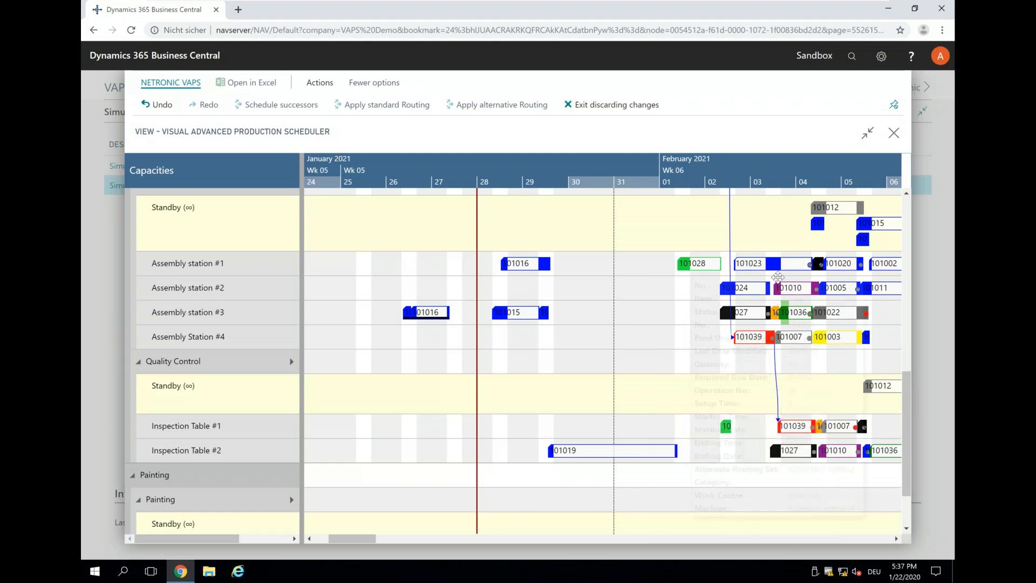
scroll(684, 406, "up", 3)
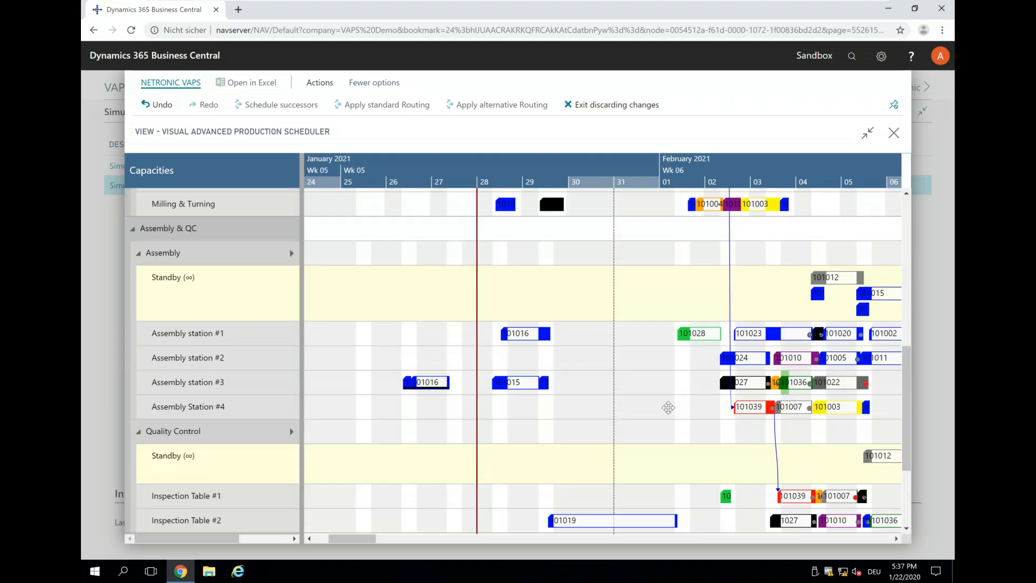
scroll(681, 379, "up", 3)
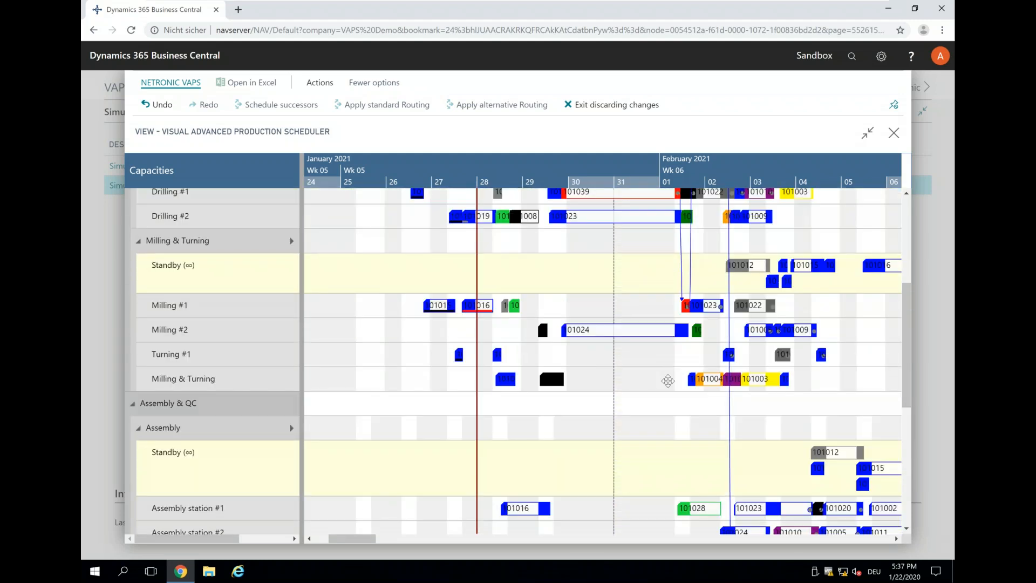
scroll(669, 427, "up", 3)
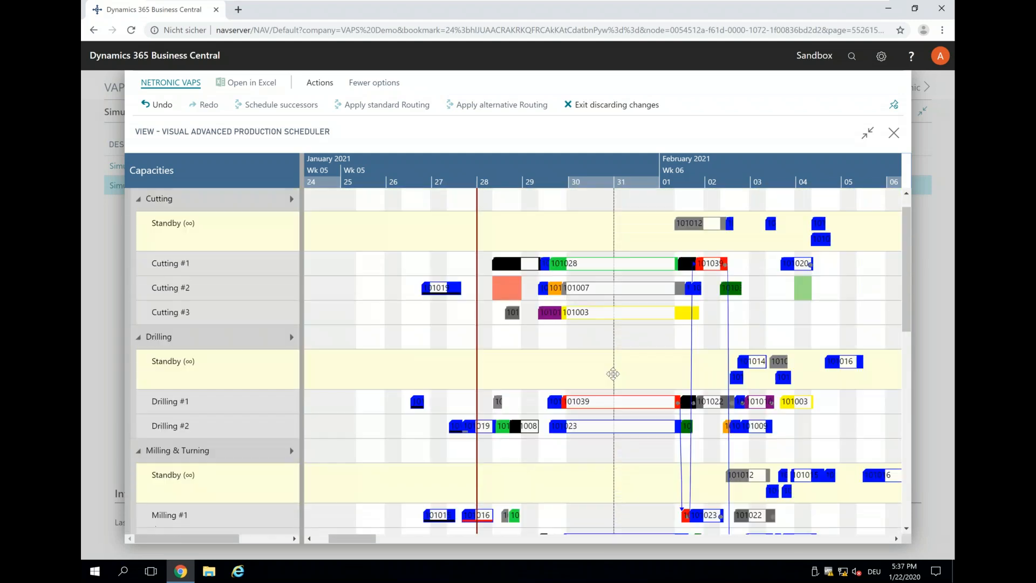
left_click(156, 114)
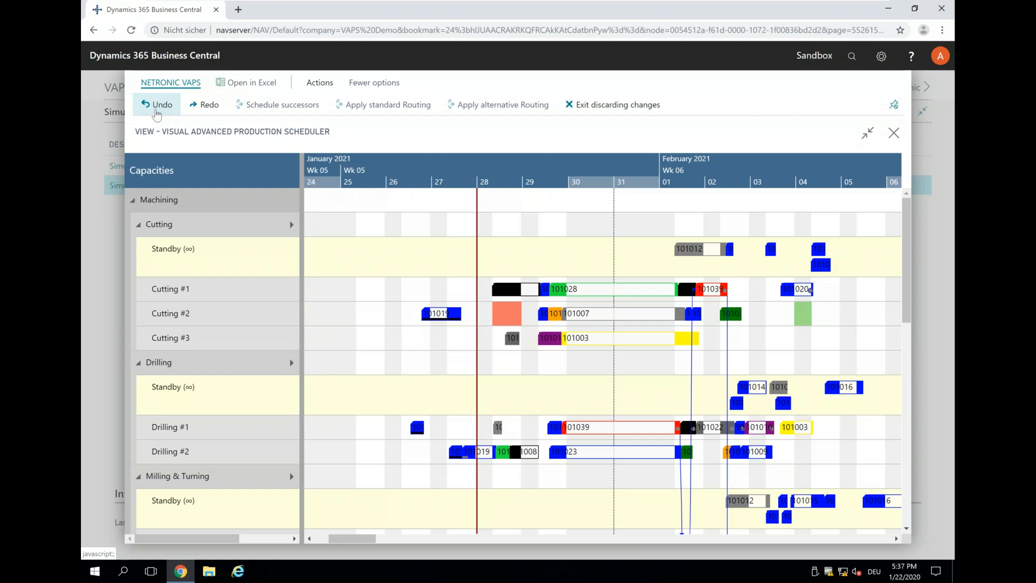
left_click(156, 113)
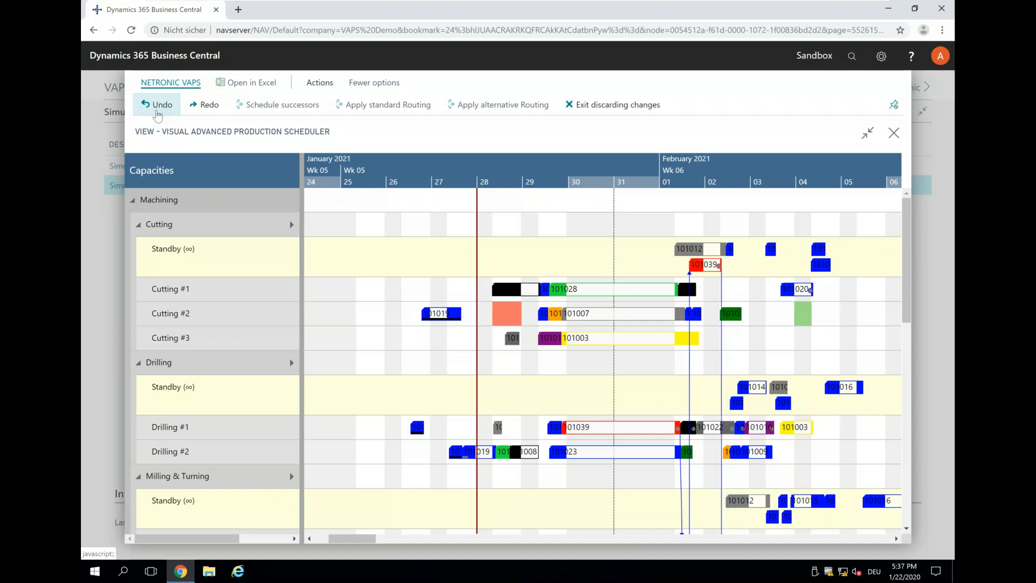
left_click(156, 114)
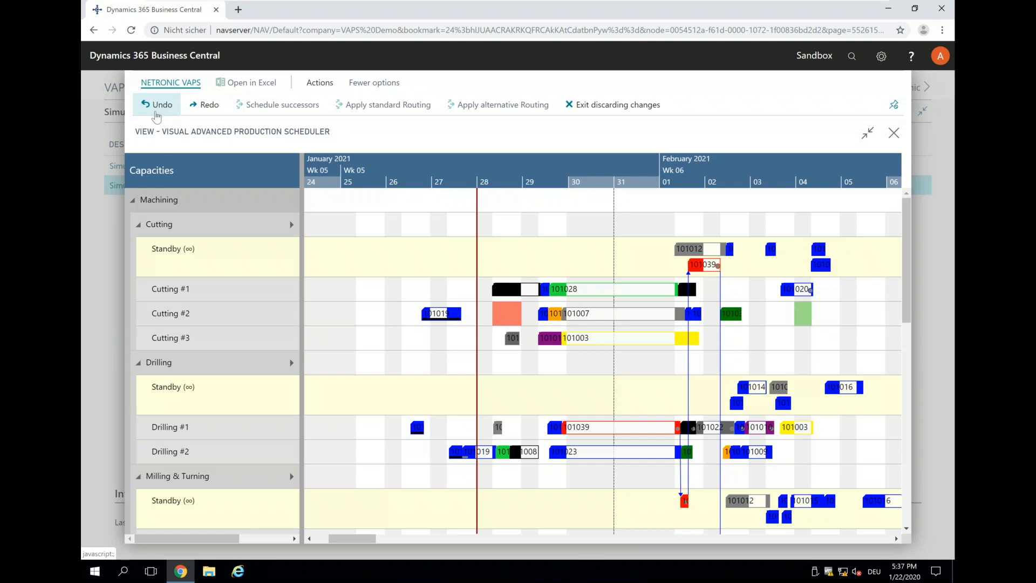
left_click(155, 113)
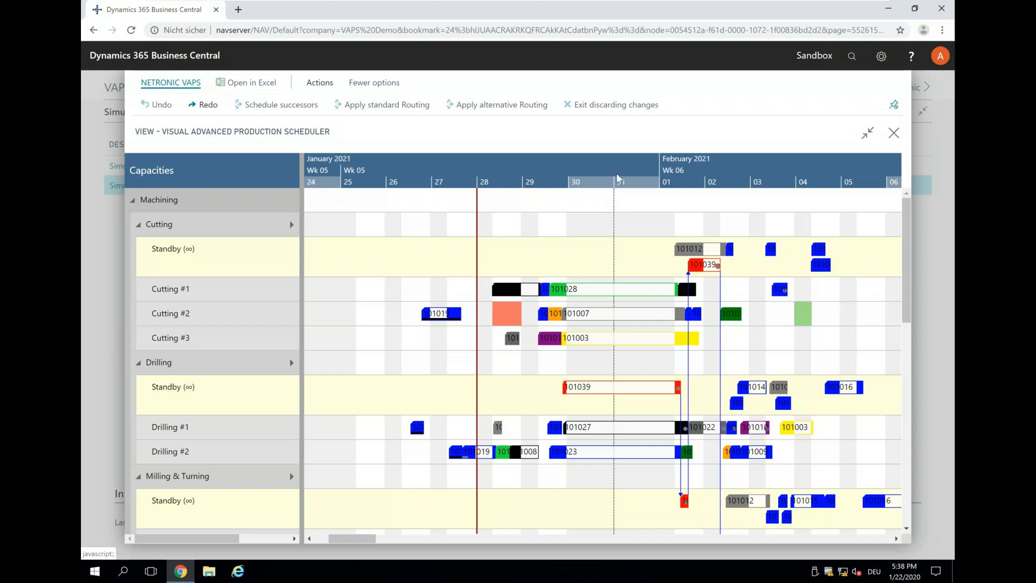
Apply the standard routing to the URGENT order from its standby drilling operation.
left_click_drag(526, 168, 486, 167)
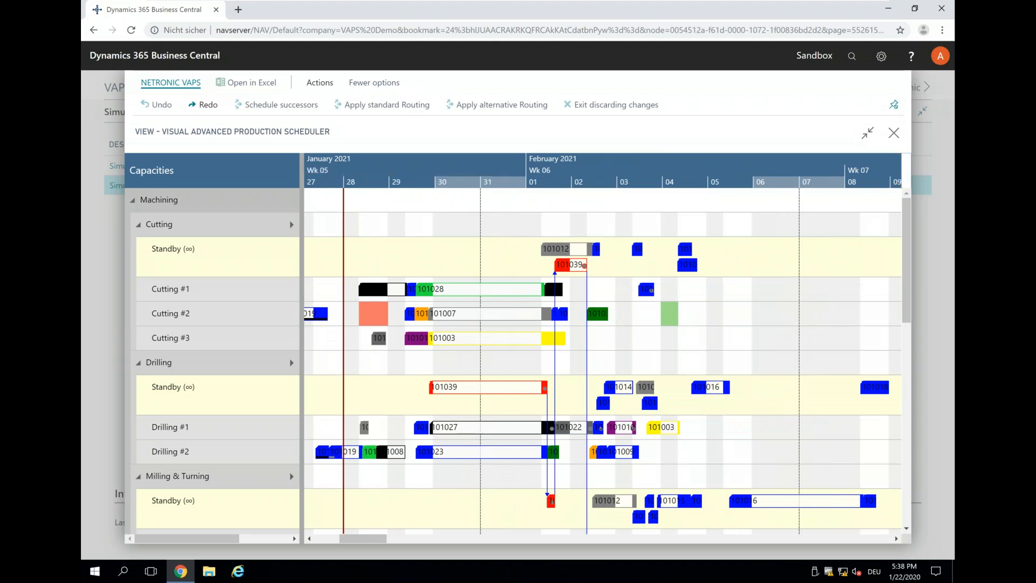
mouse_move(510, 467)
left_click(460, 387)
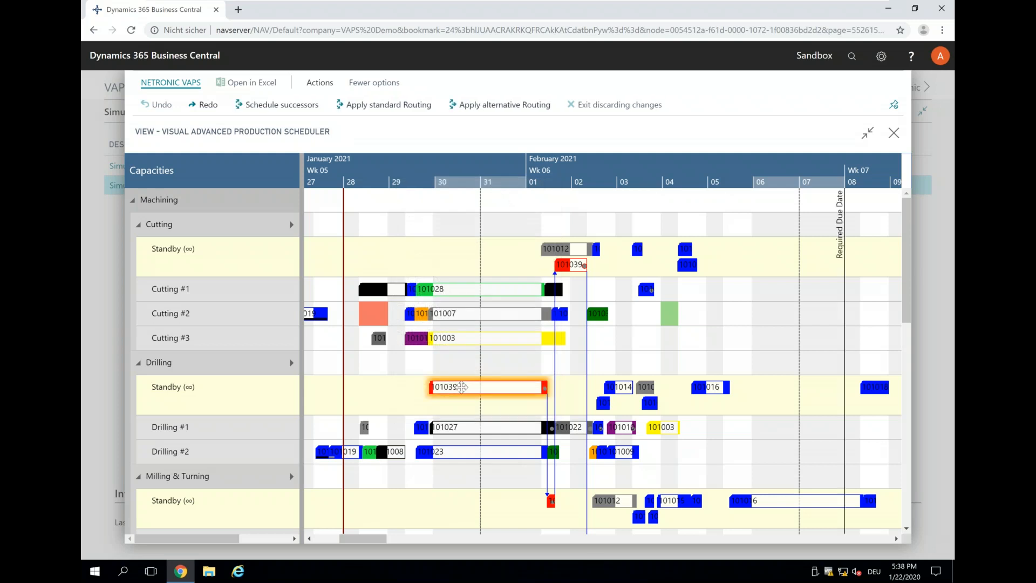
right_click(460, 387)
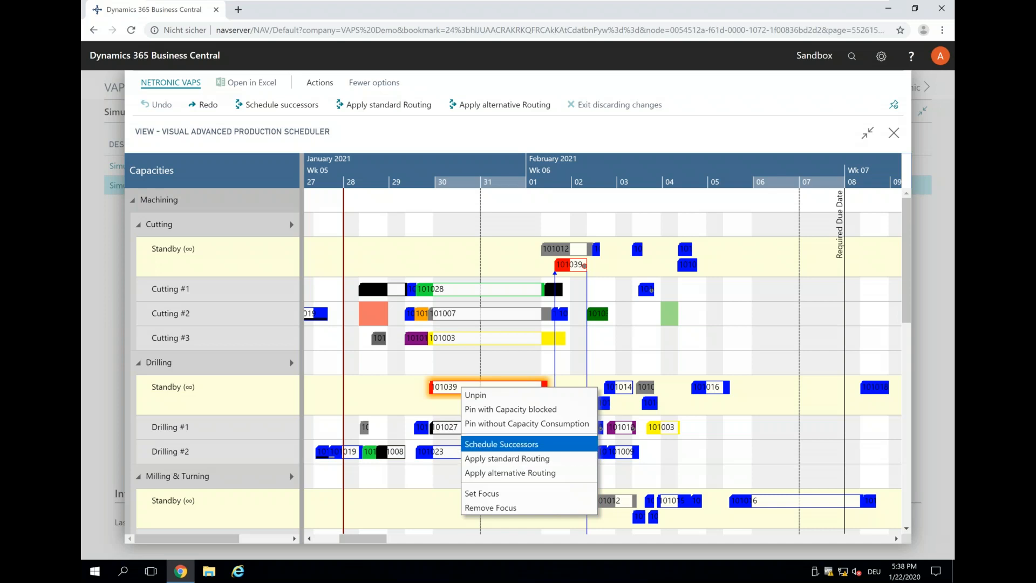
left_click(511, 462)
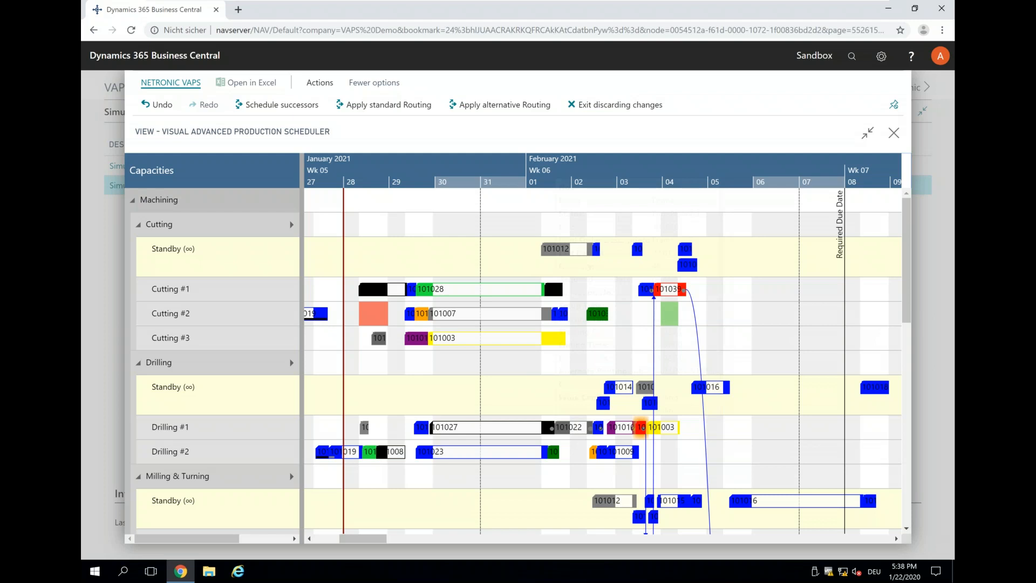
Check where the URGENT order's operations are scheduled relative to its required due date, and undo the standard routing.
scroll(676, 463, "down", 5)
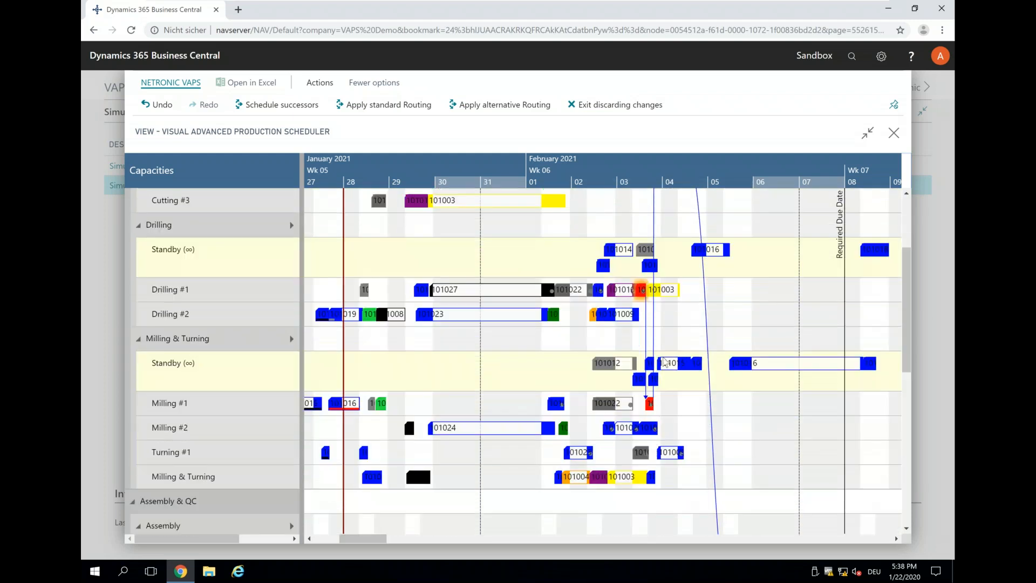
scroll(683, 337, "up", 5)
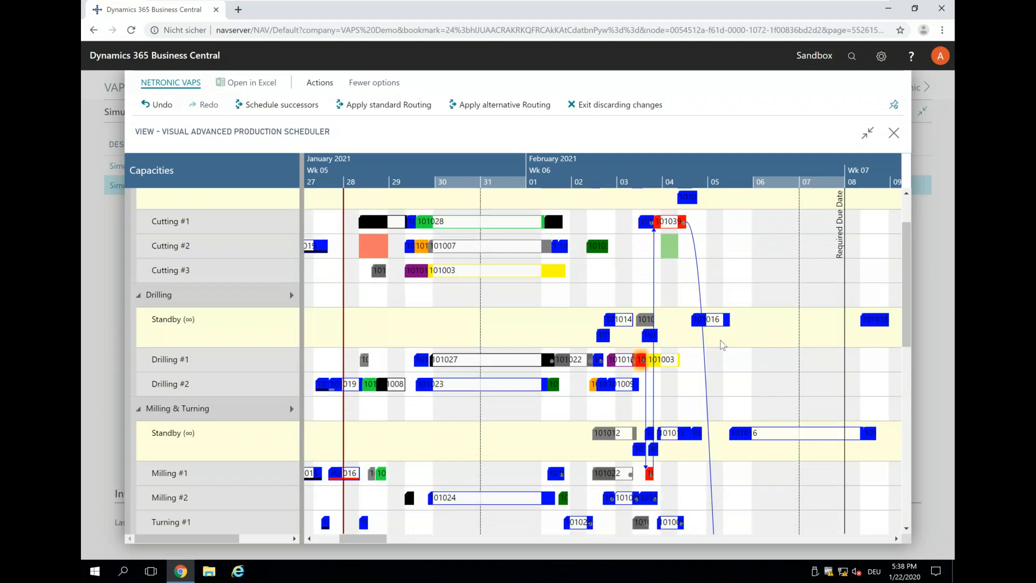
scroll(741, 352, "down", 10)
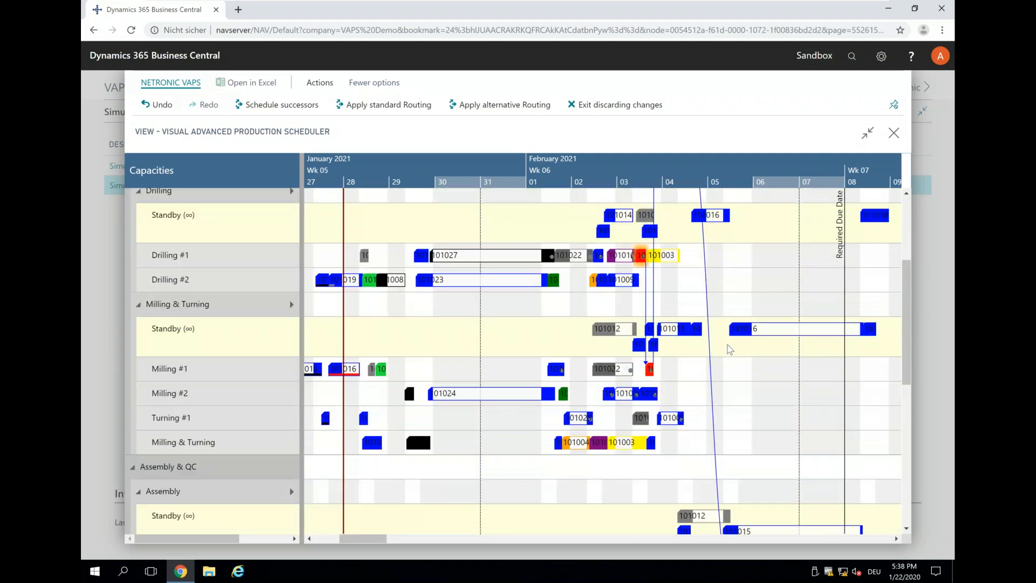
scroll(717, 353, "down", 4)
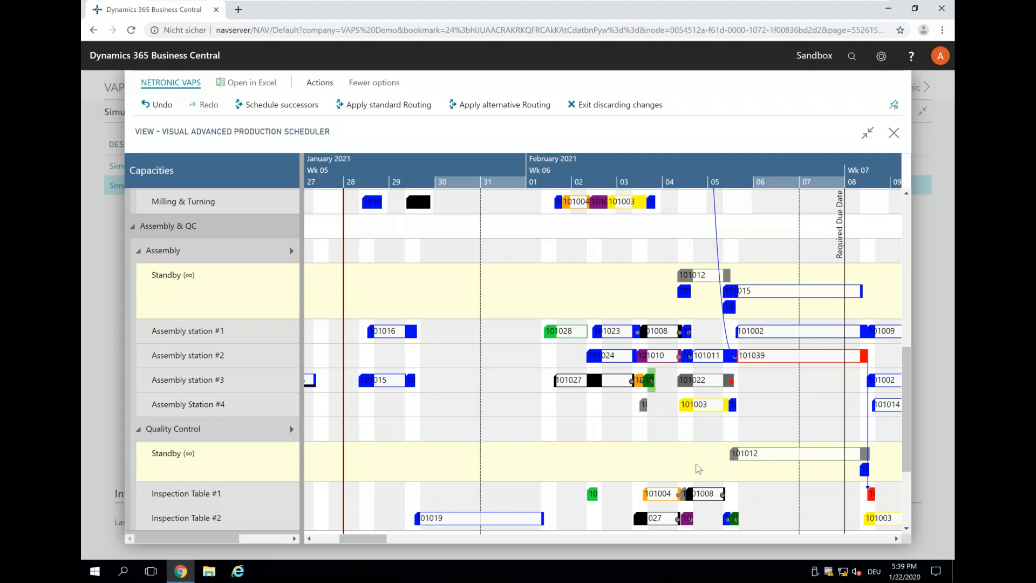
scroll(300, 254, "up", 1)
scroll(300, 254, "up", 3)
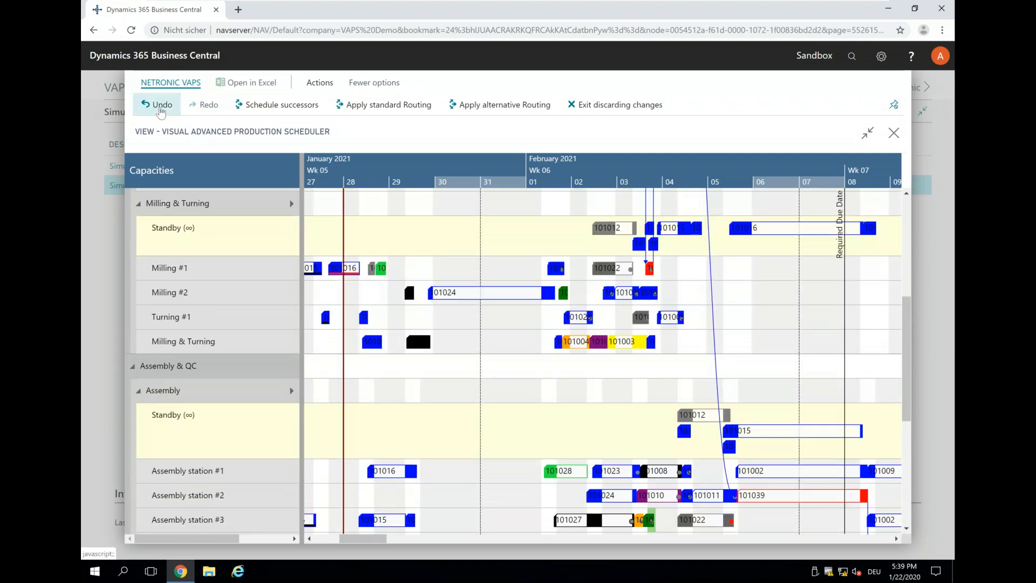
left_click(160, 109)
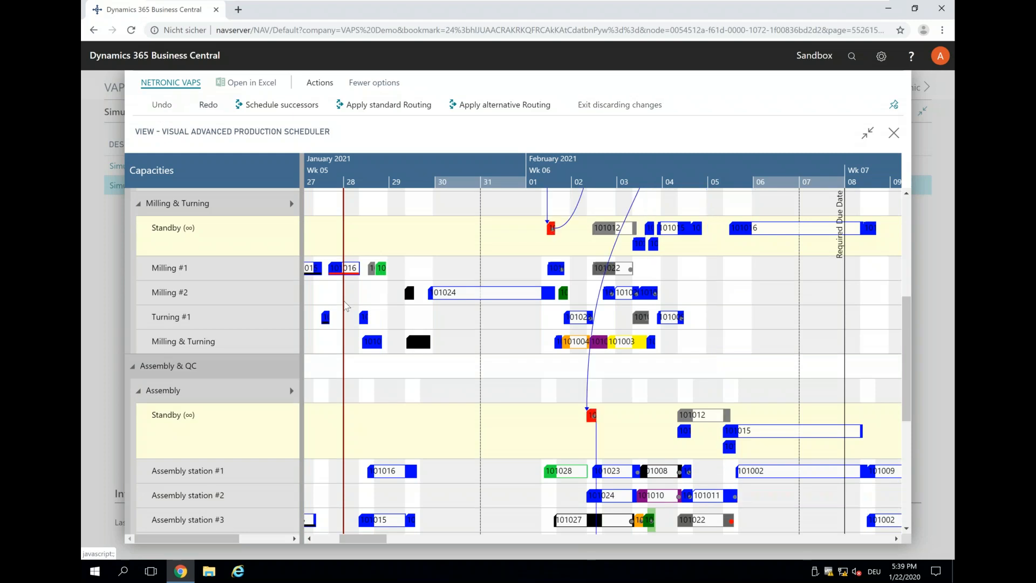
Open the URGENT production order from its standby drilling operation and display the routing of its item 1150 line.
scroll(518, 297, "up", 8)
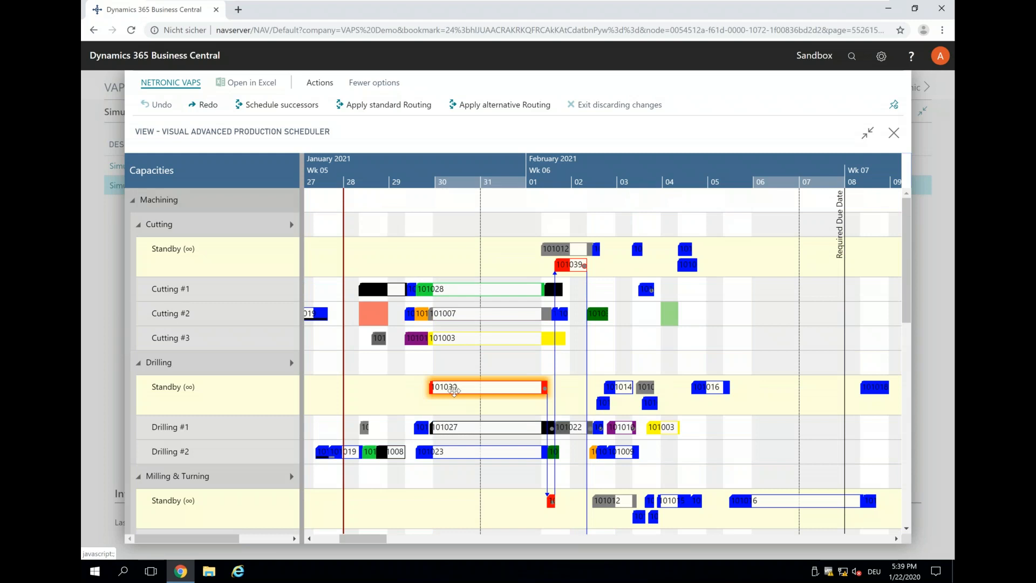
left_click_drag(453, 391, 454, 388)
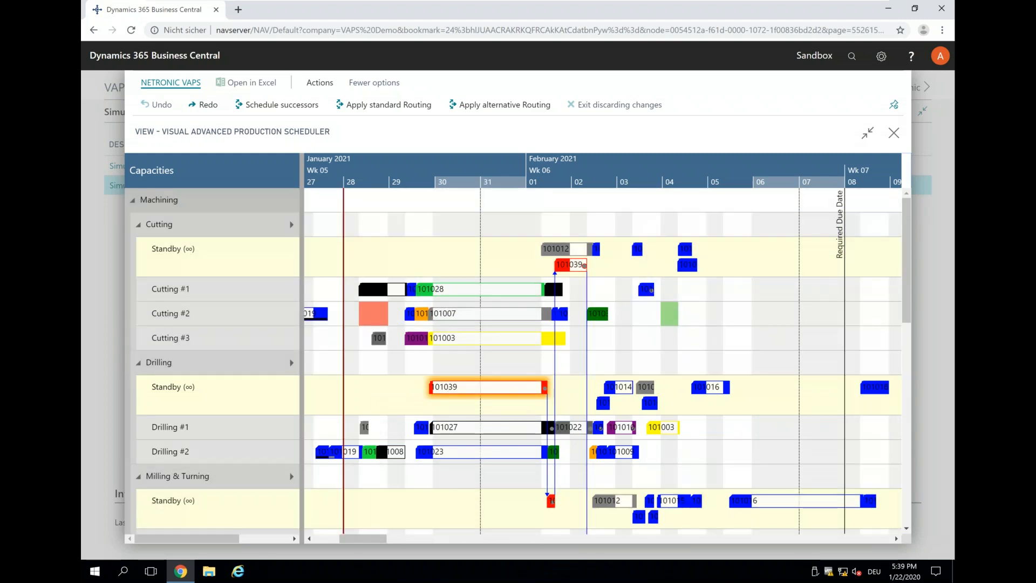
double_click(454, 389)
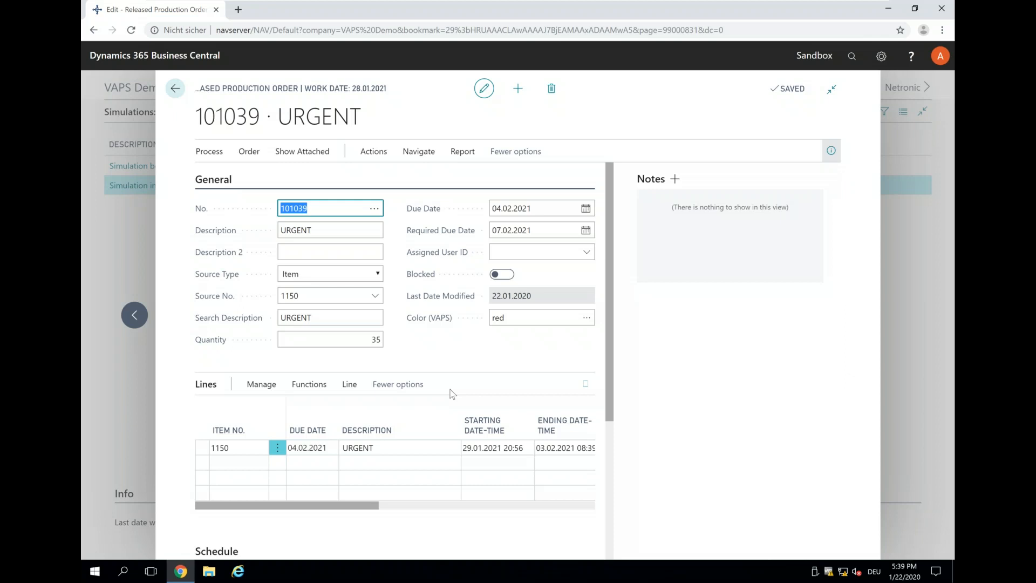
left_click(354, 389)
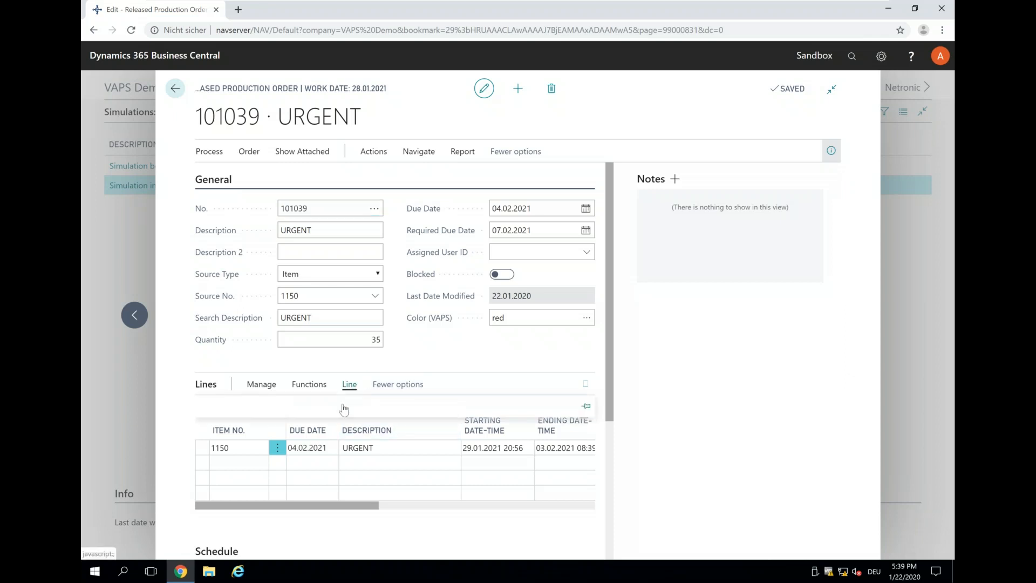
left_click(341, 432)
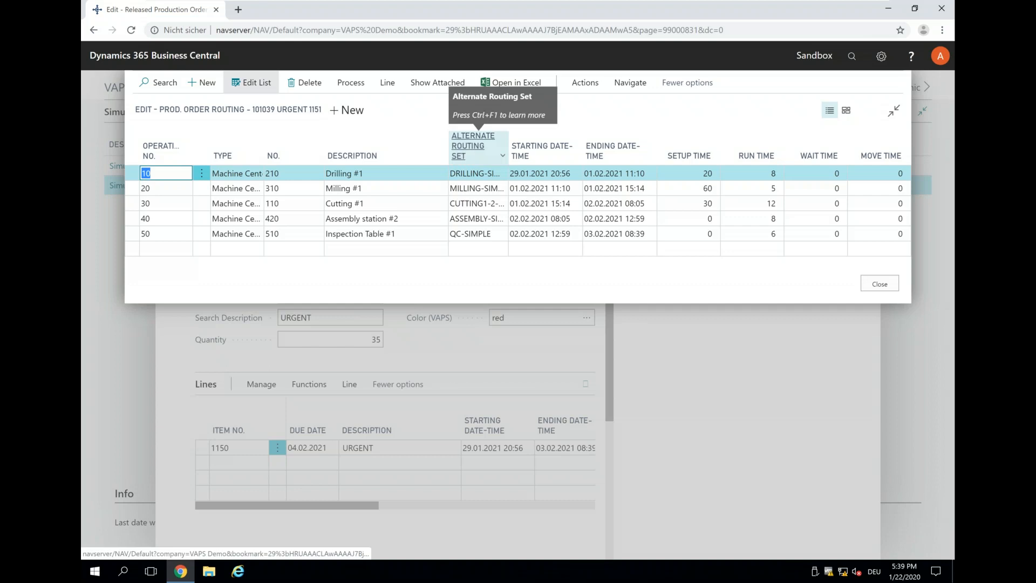
Examine the alternate machine centers offered for routing operation 10, Drilling #1, and leave the list without choosing one.
left_click(493, 174)
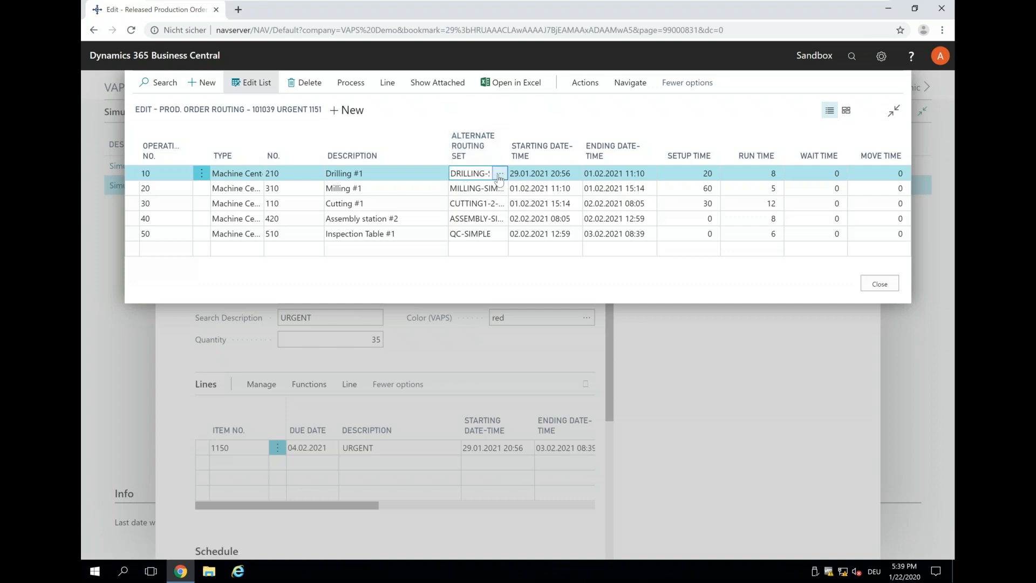
left_click(499, 177)
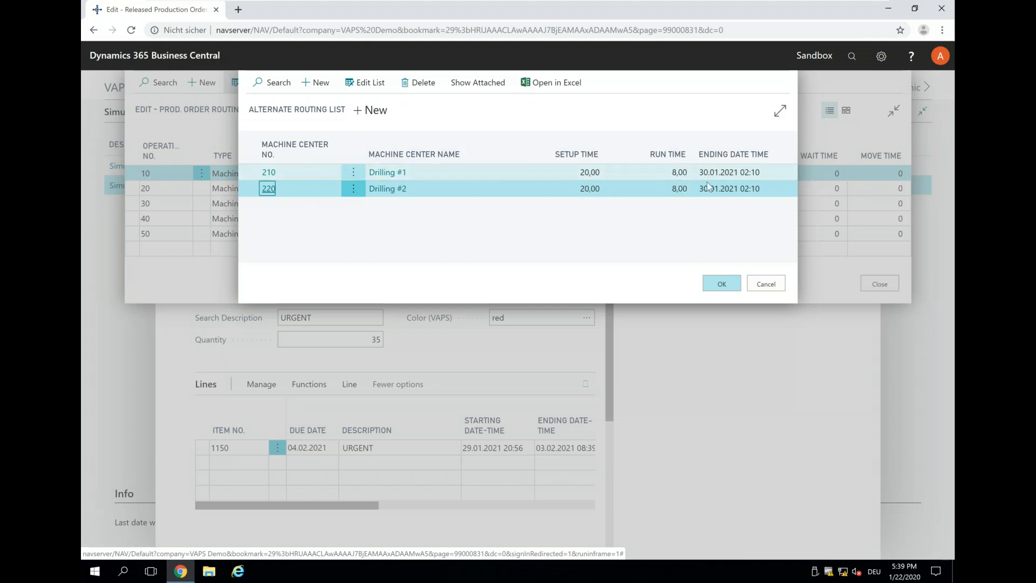
left_click(767, 285)
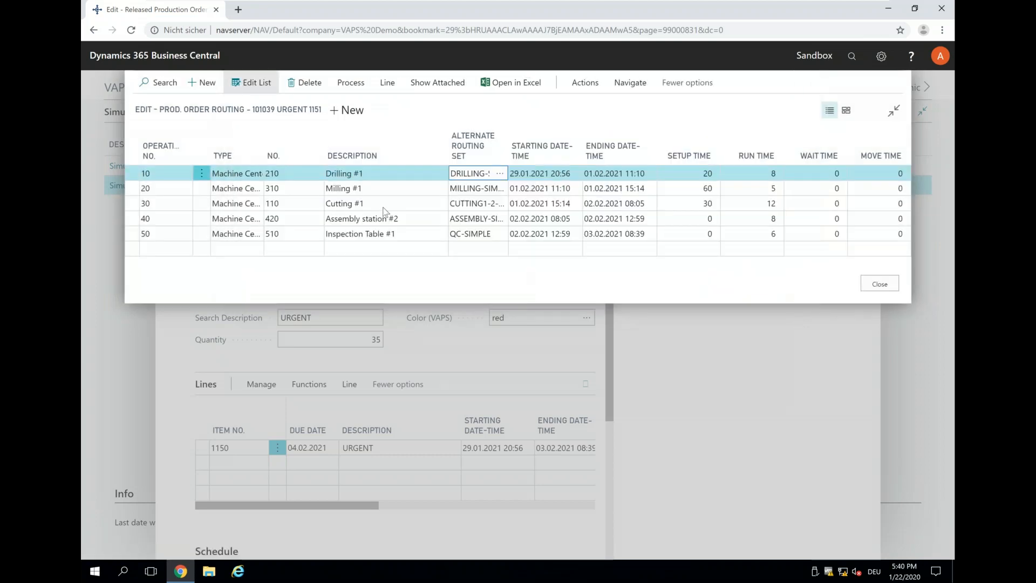
Choose Cutting #2 as the alternate machine center for routing operation 30, and return from the production order to the scheduler.
left_click(377, 206)
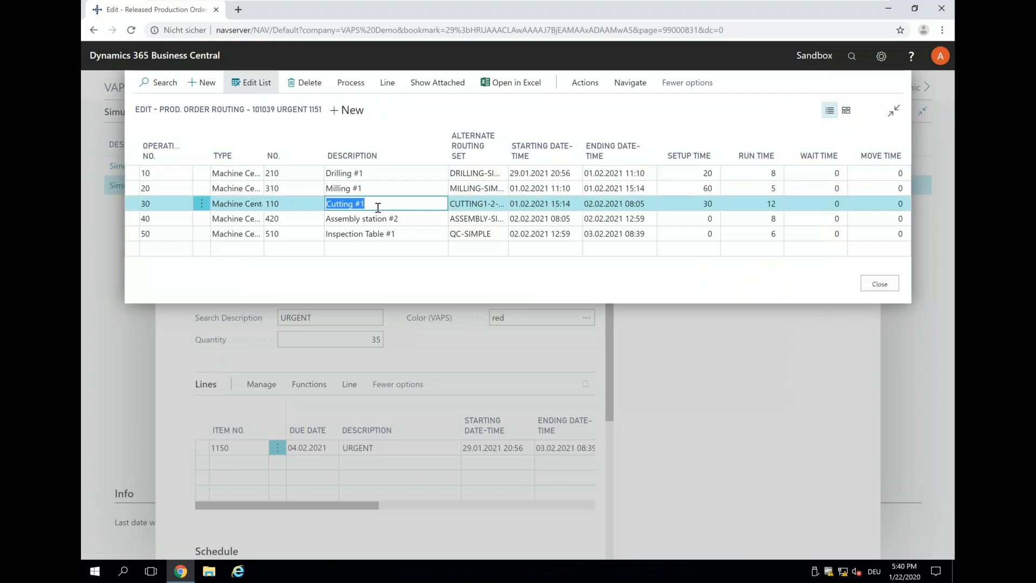
left_click(502, 206)
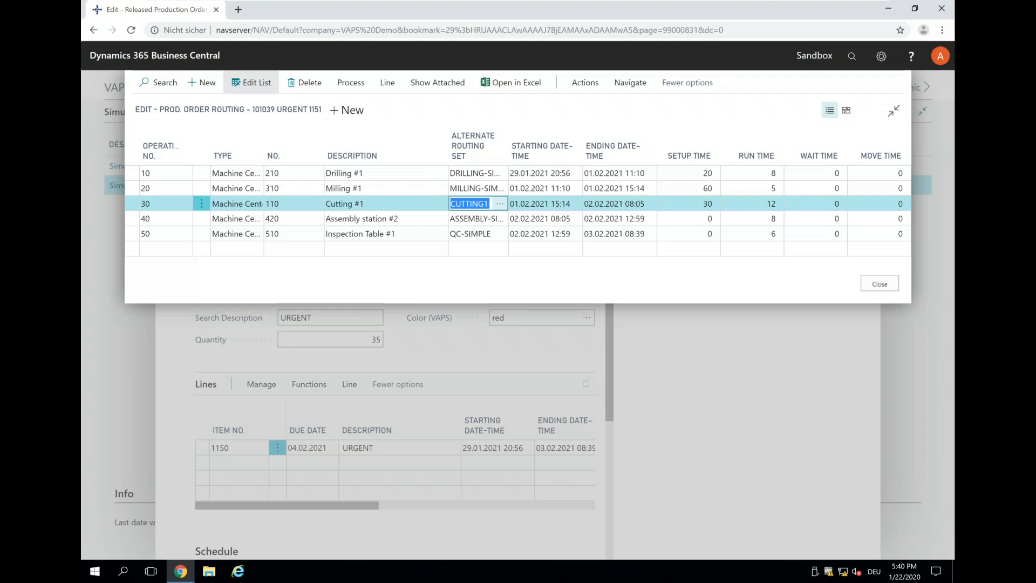
left_click(500, 205)
left_click(500, 205)
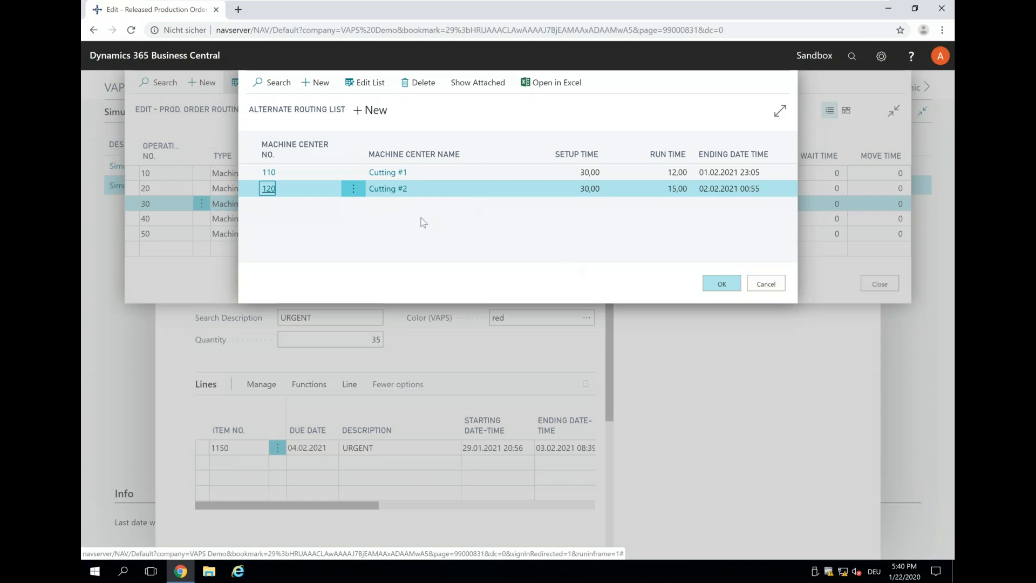
left_click(711, 282)
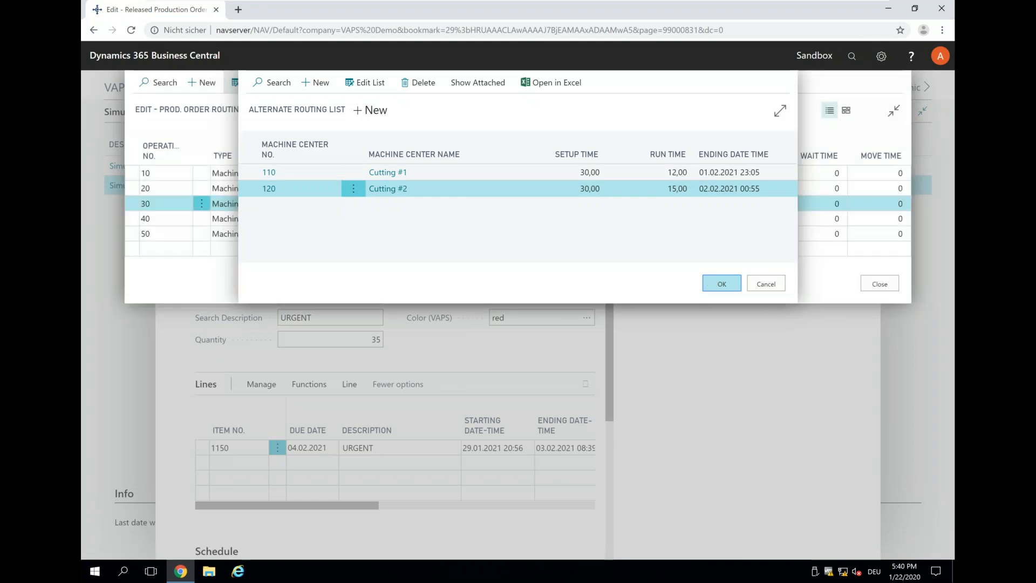
left_click(867, 287)
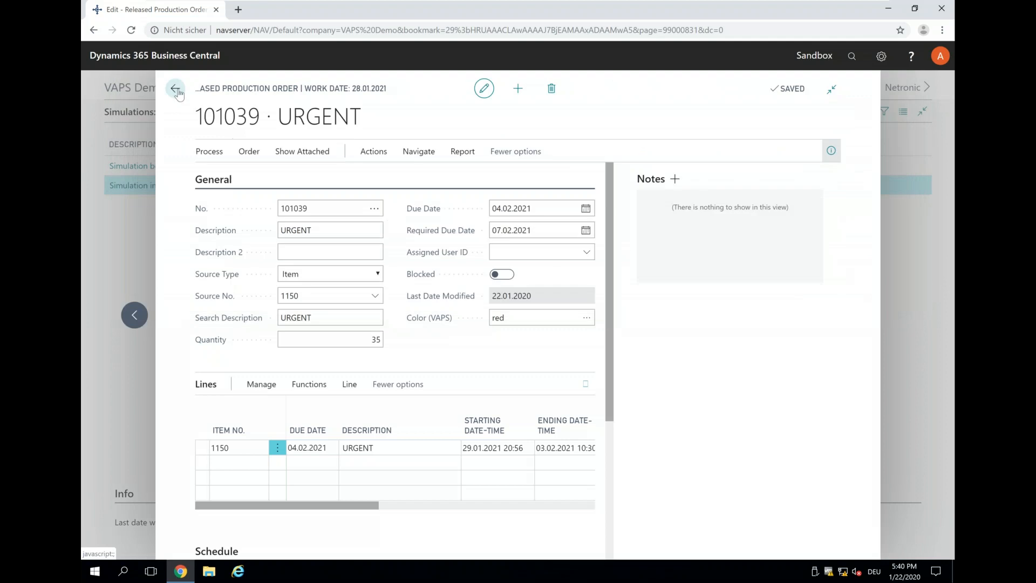
left_click(174, 89)
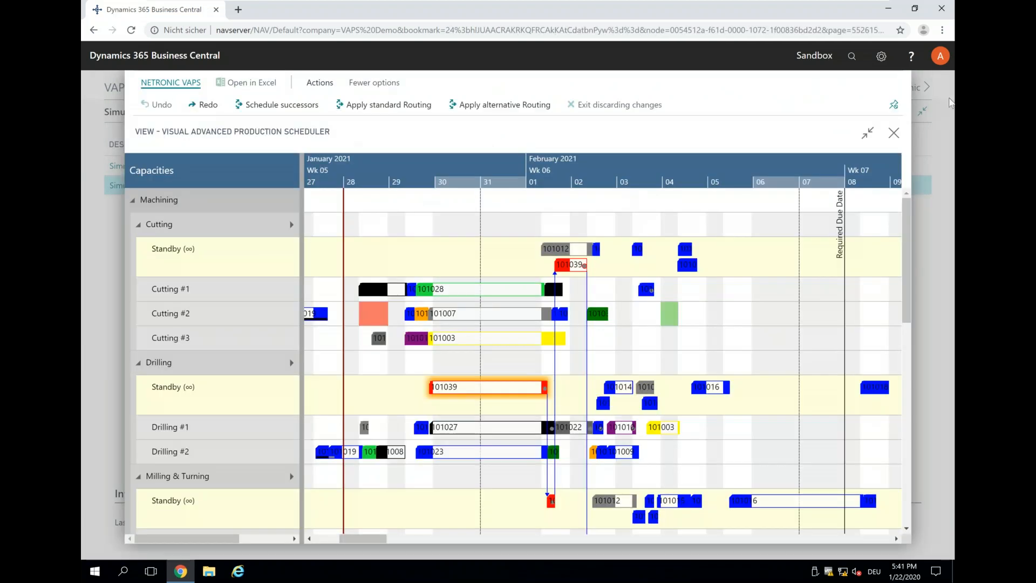
Leave the scheduler and compare the setup and run time multipliers in the ASSEMBLY-SIMPLE, CUTTING1-2-FACTOR and CUTTING-SIMPLE alternate routing sets.
left_click(894, 134)
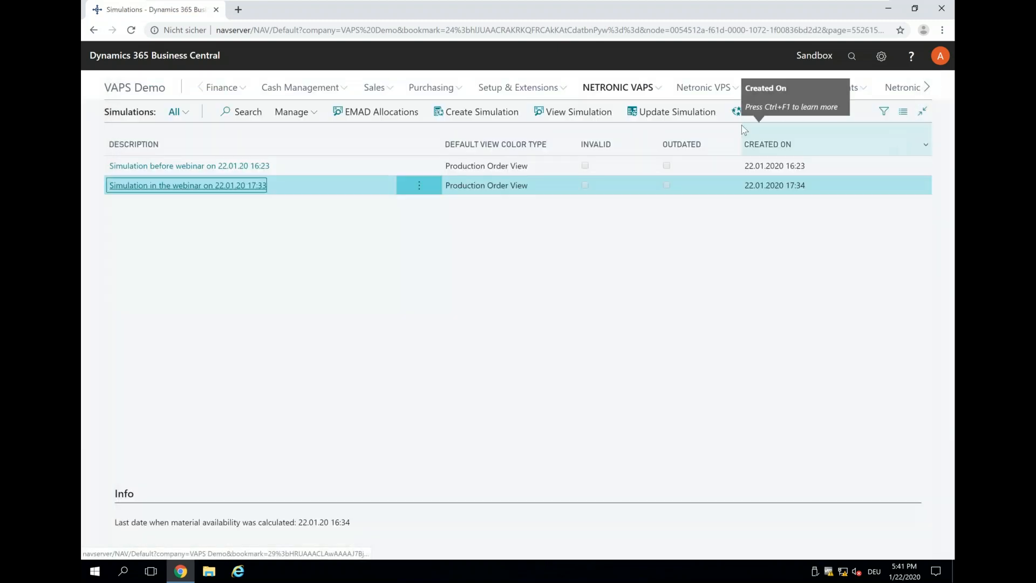
left_click(617, 87)
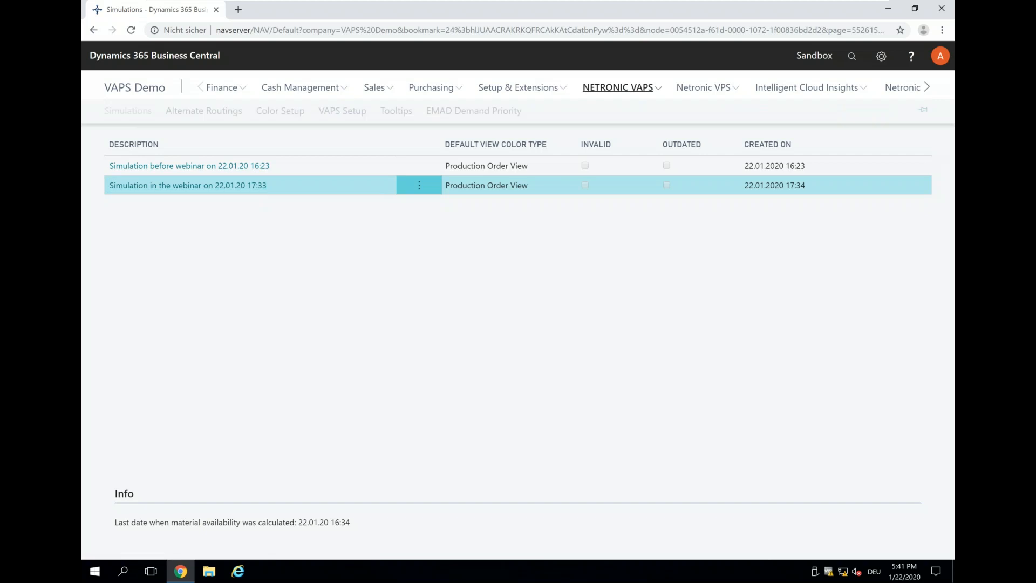
left_click(192, 116)
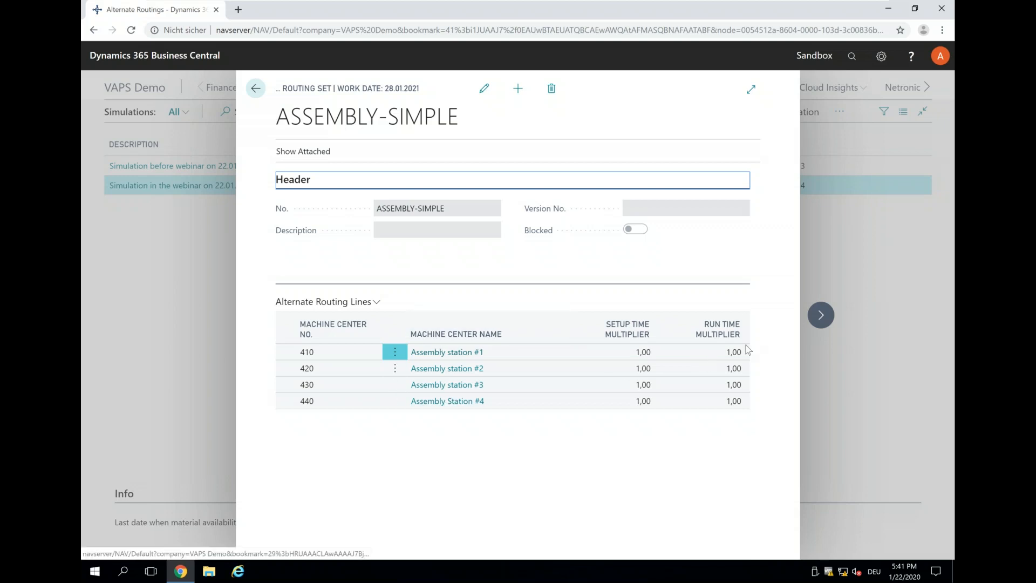
left_click(819, 318)
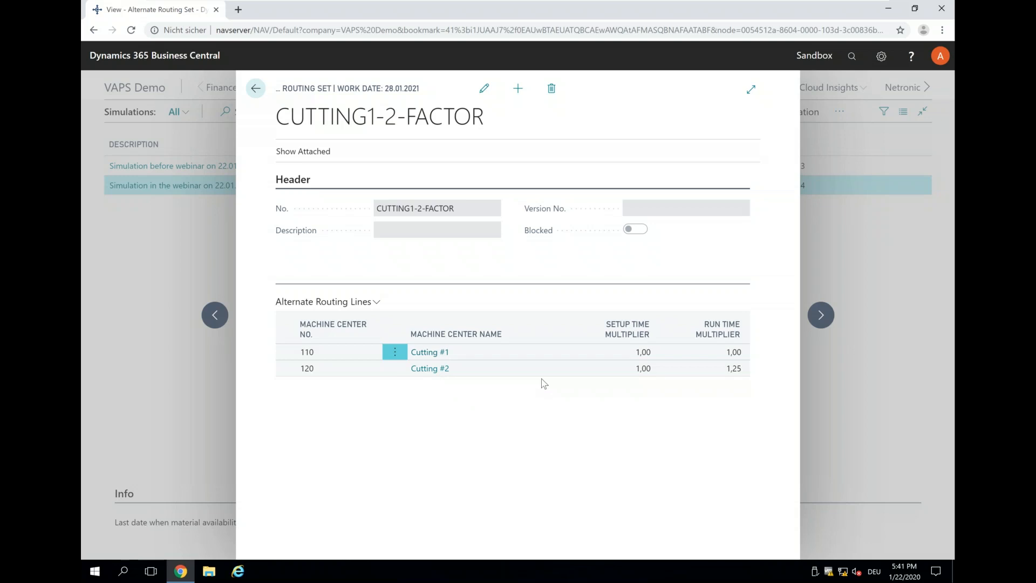
left_click(821, 316)
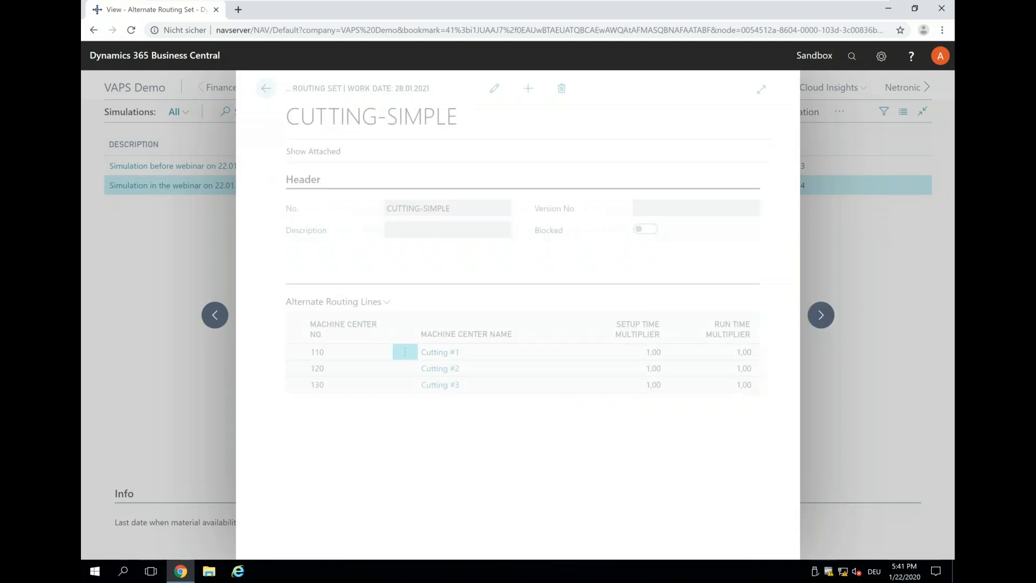
left_click(256, 88)
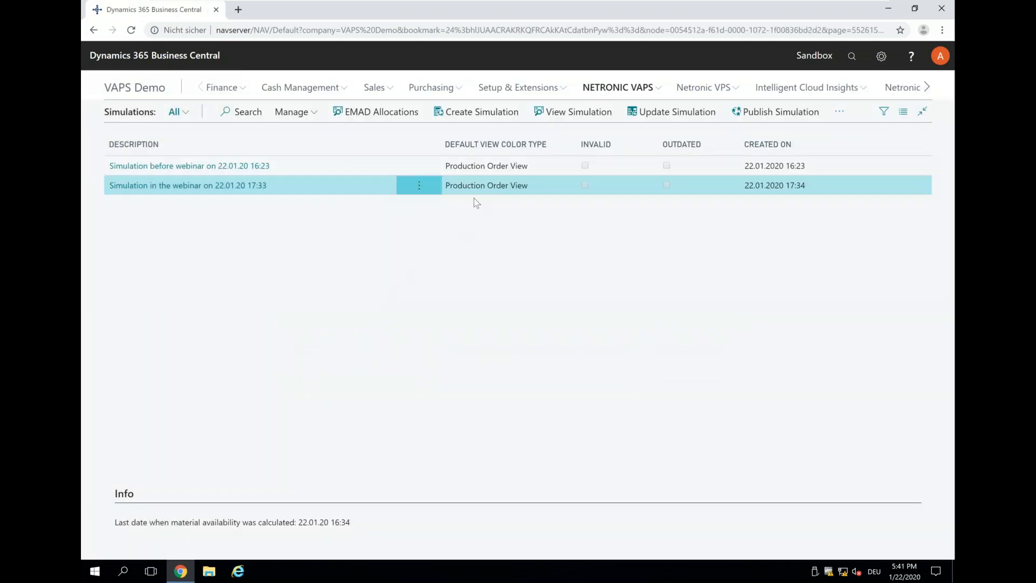
Reopen "Simulation in the webinar on 22.01.20 17:33" and apply the alternative routing to the URGENT order from its standby drilling operation.
left_click(175, 186)
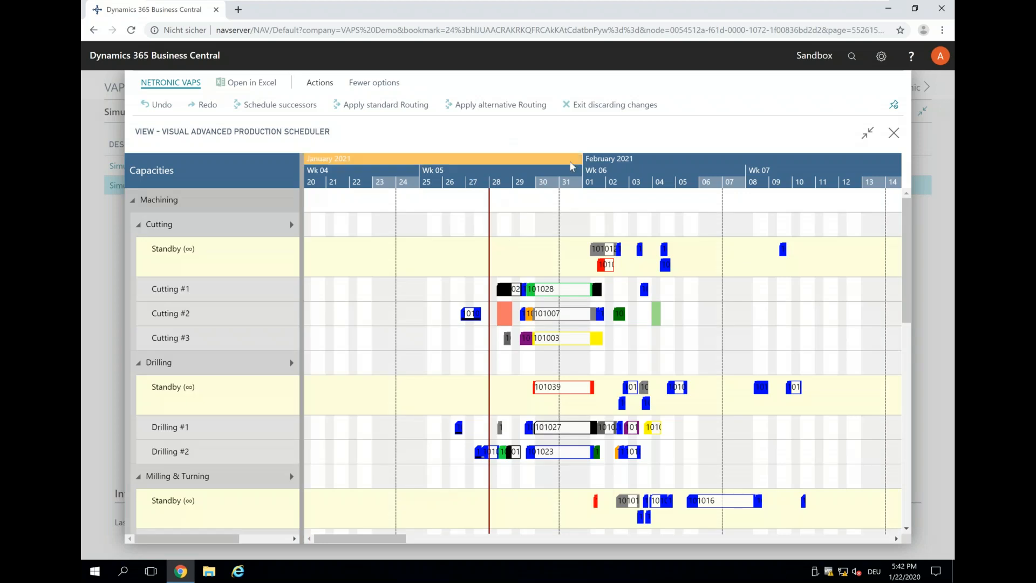
scroll(569, 161, "up", 2)
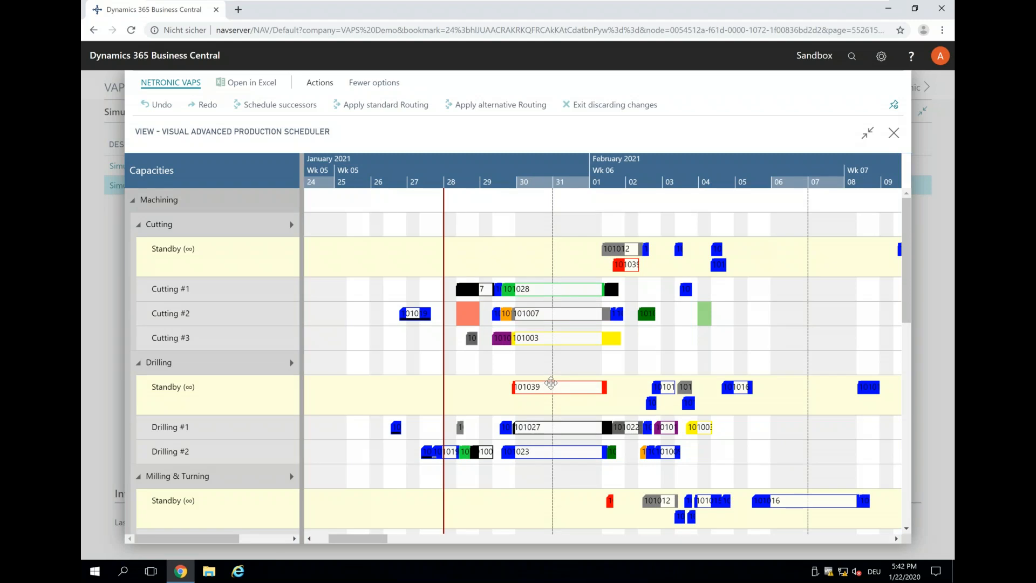
left_click(553, 386)
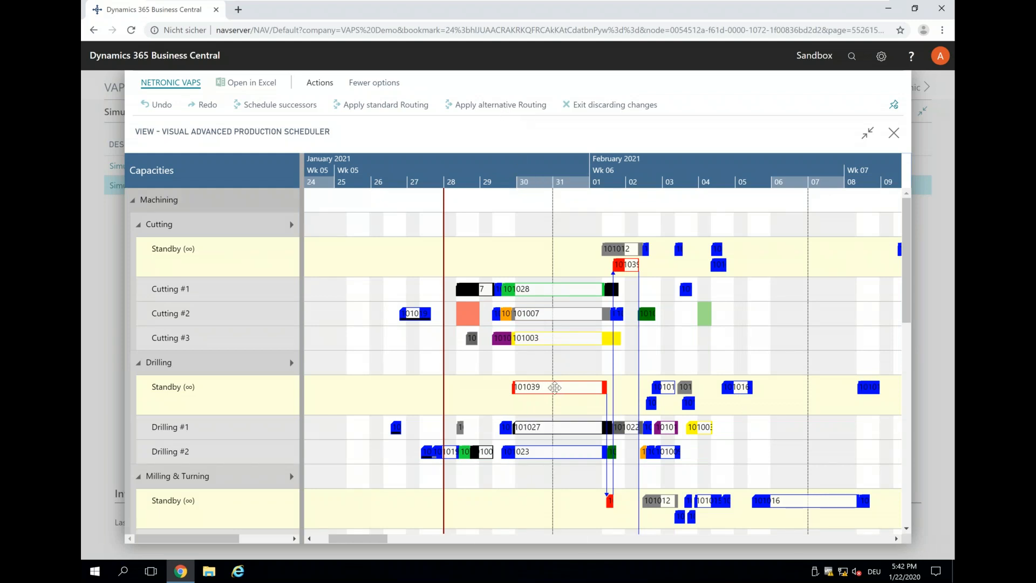
right_click(554, 387)
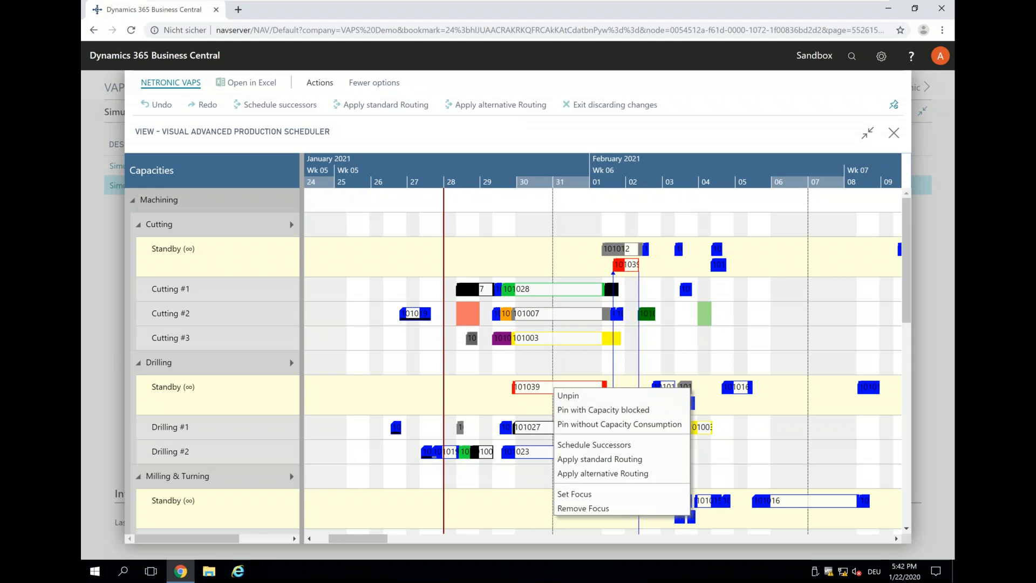
left_click(595, 474)
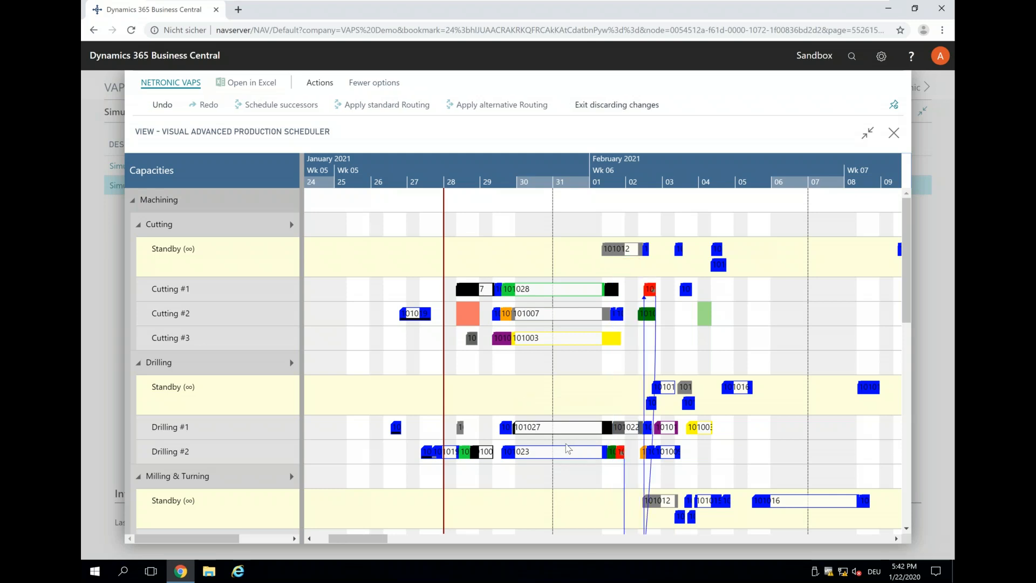
Check on which machines the URGENT order's operations are scheduled and how its final inspection lies relative to the required due date.
scroll(746, 442, "down", 3)
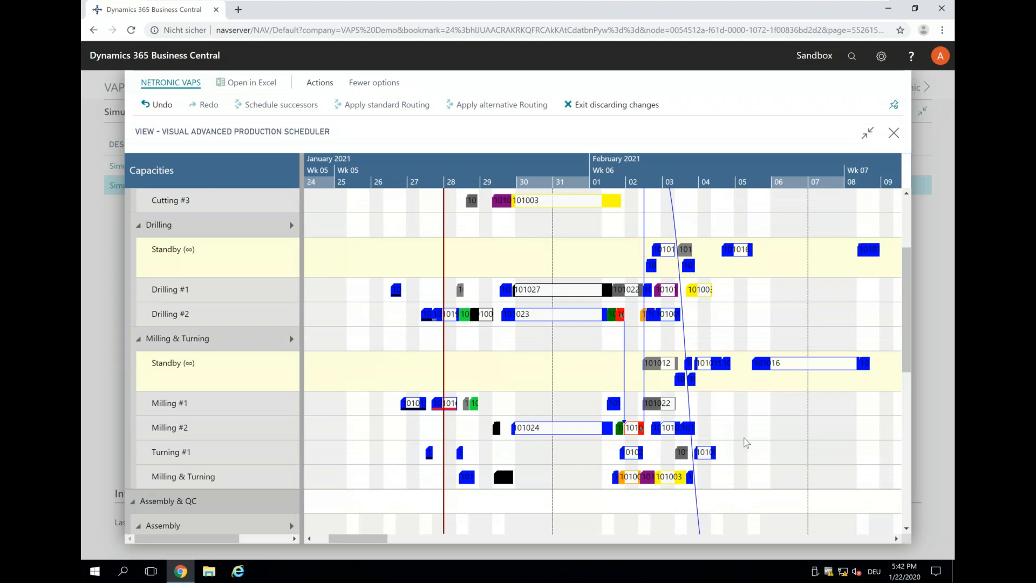
scroll(746, 442, "down", 1)
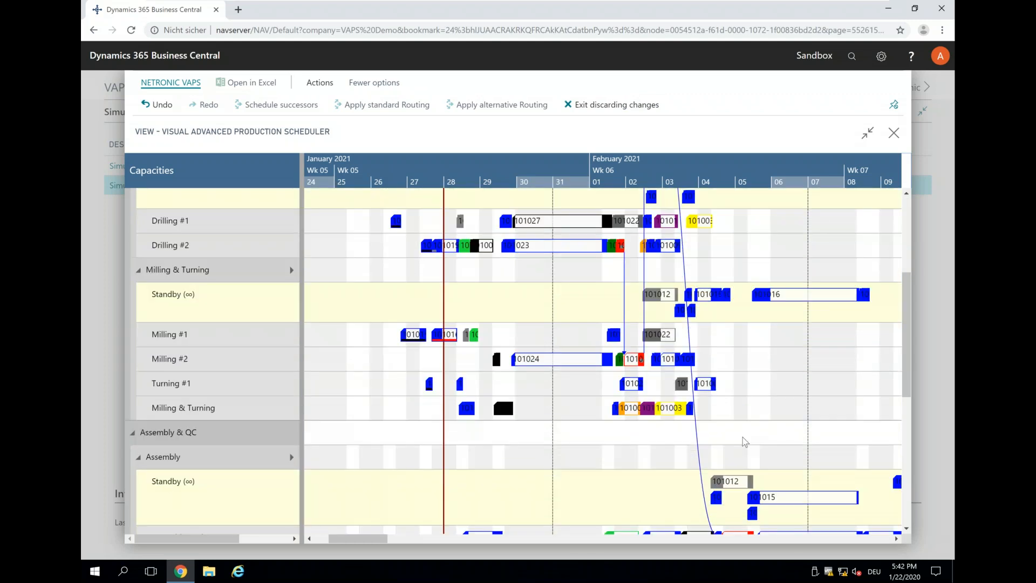
scroll(745, 441, "down", 3)
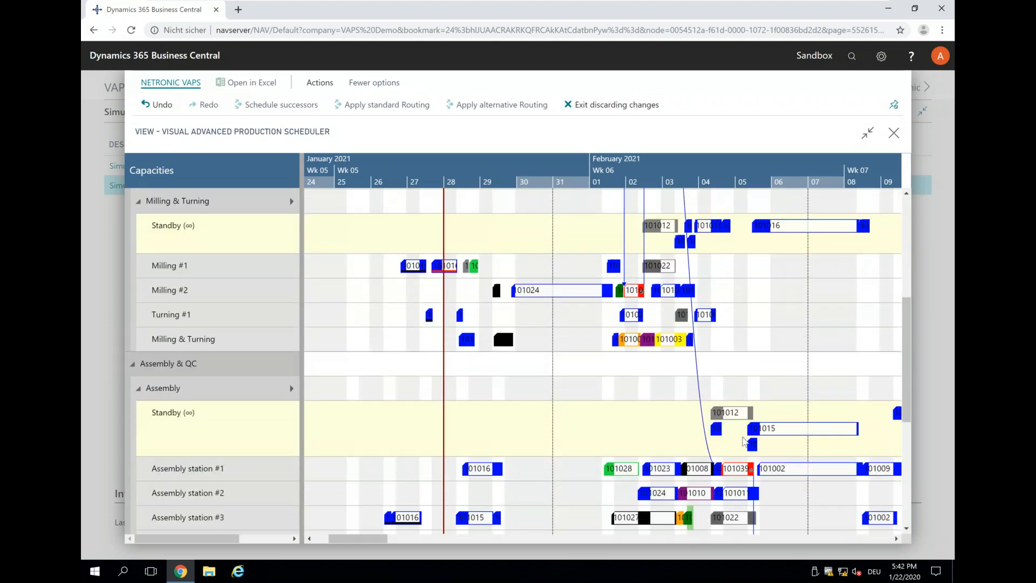
scroll(755, 443, "down", 2)
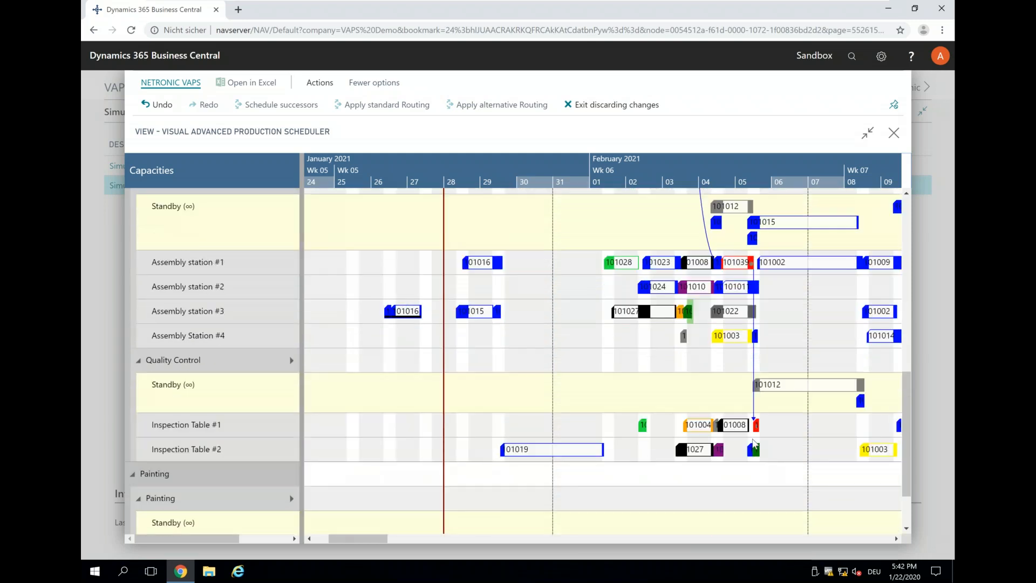
right_click(756, 429)
left_click(775, 418)
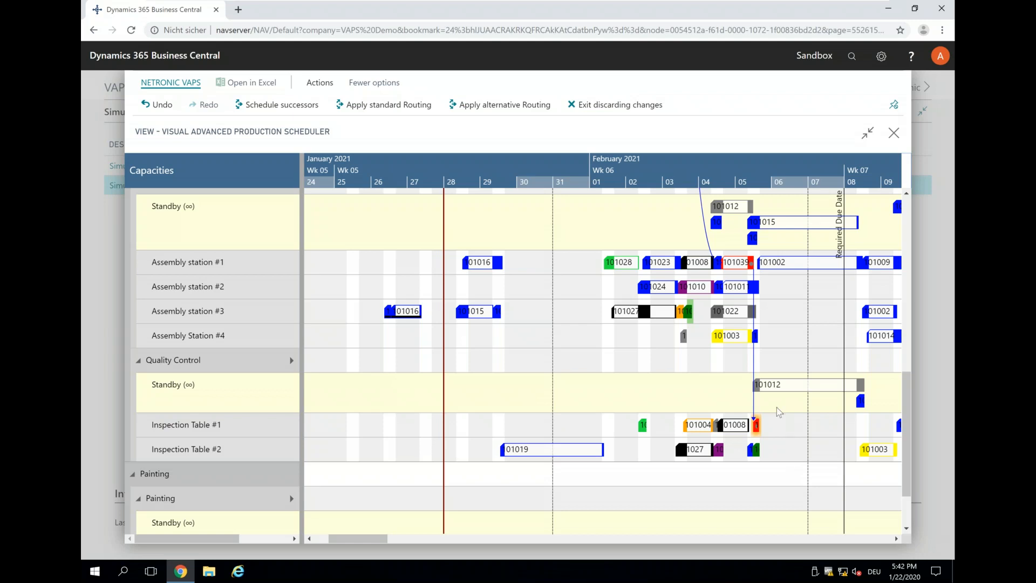
scroll(733, 408, "up", 1)
scroll(725, 398, "up", 9)
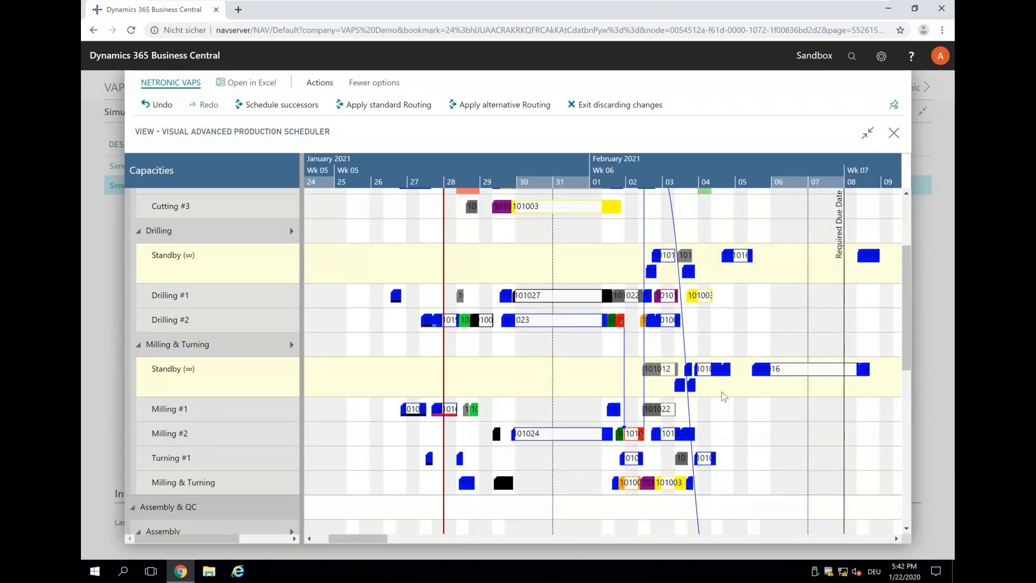
scroll(723, 397, "up", 4)
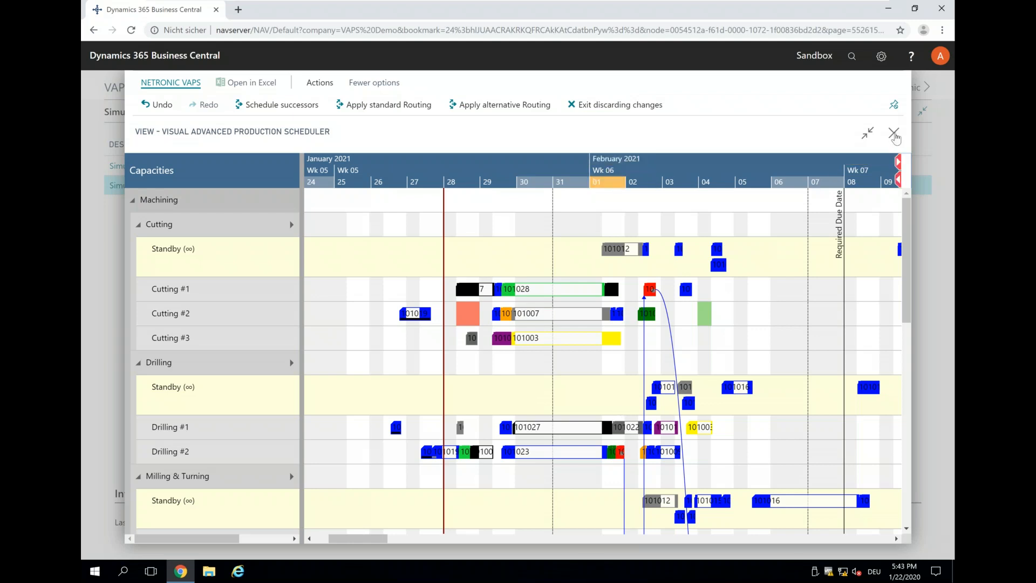
Close and reopen "Simulation in the webinar on 22.01.20 17:33" and unpin the scheduler's action bar.
left_click(894, 133)
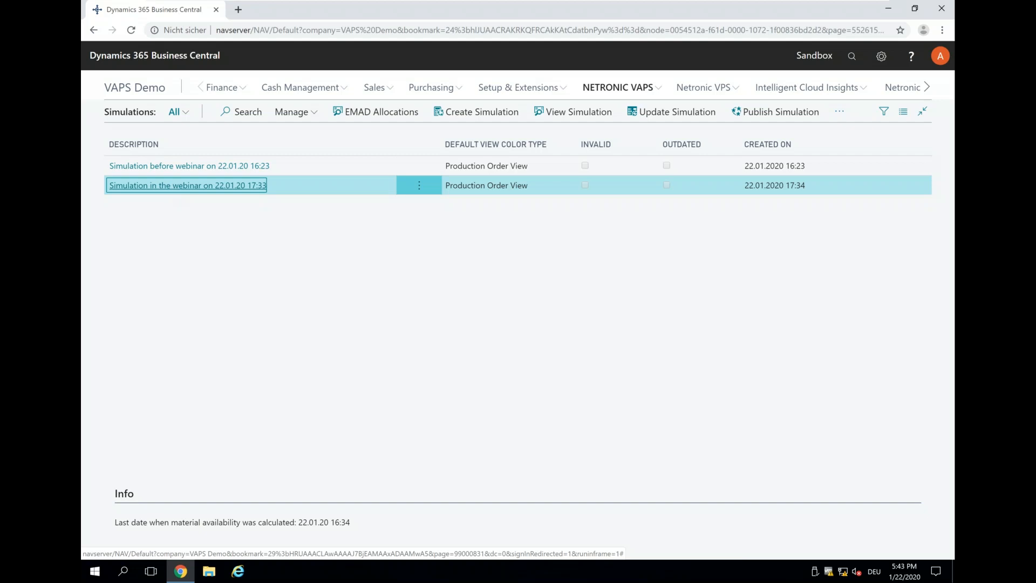
left_click(188, 185)
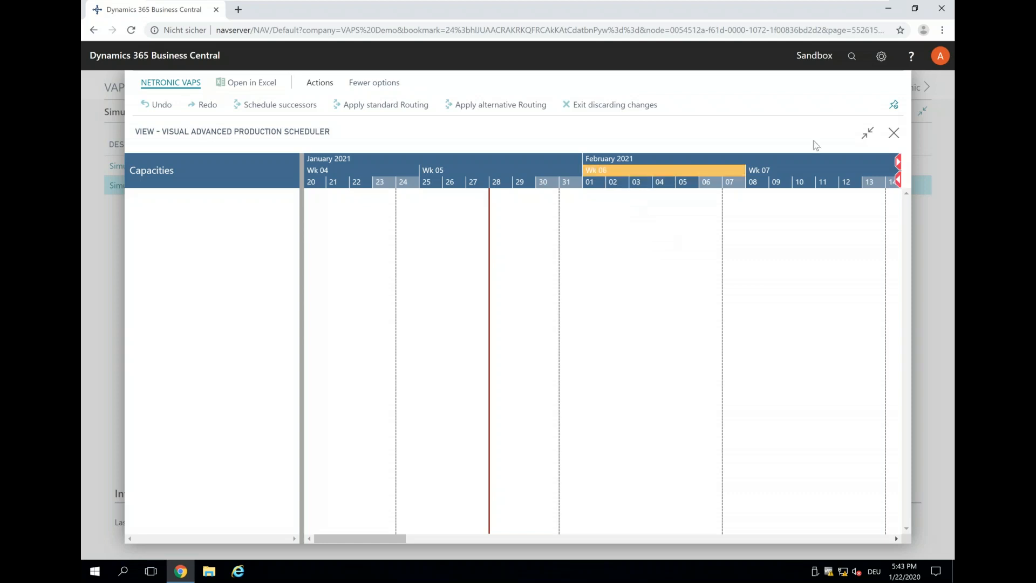
left_click(893, 105)
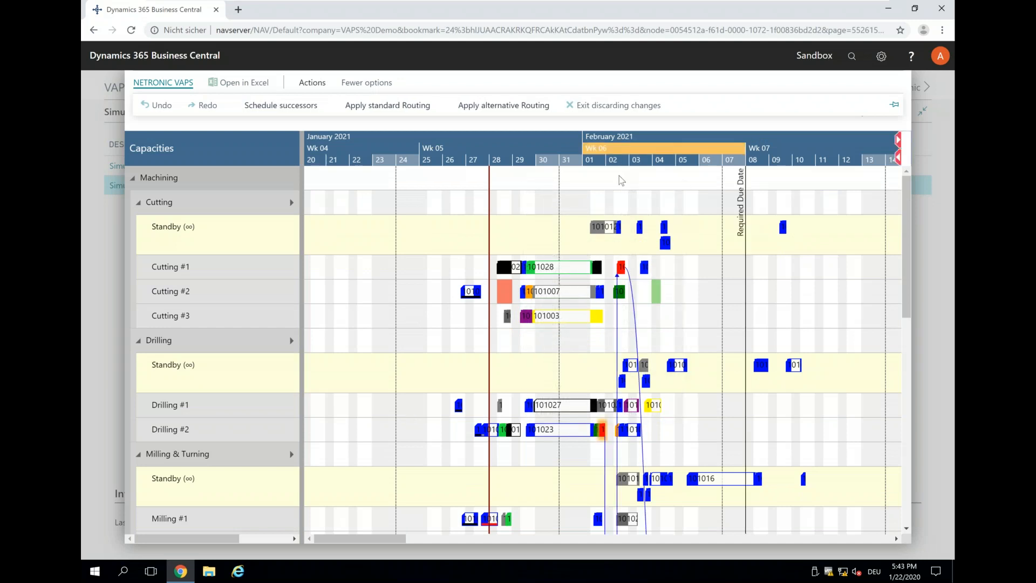
Reposition the URGENT order's drilling operation on Drilling #2 to start on 01.02.21 at 19:17.
scroll(618, 421, "up", 2)
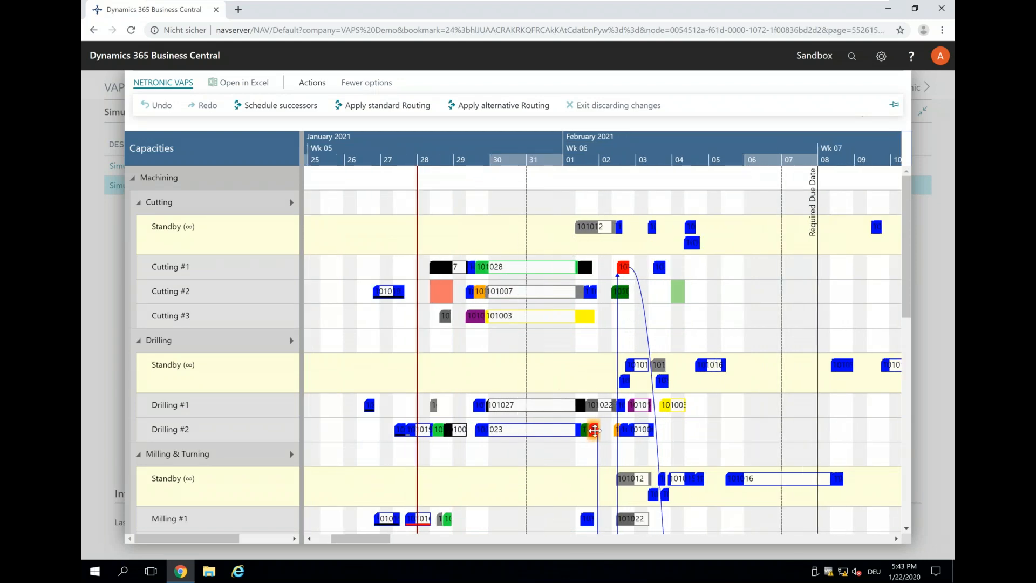
mouse_move(601, 431)
left_click_drag(601, 431, 603, 431)
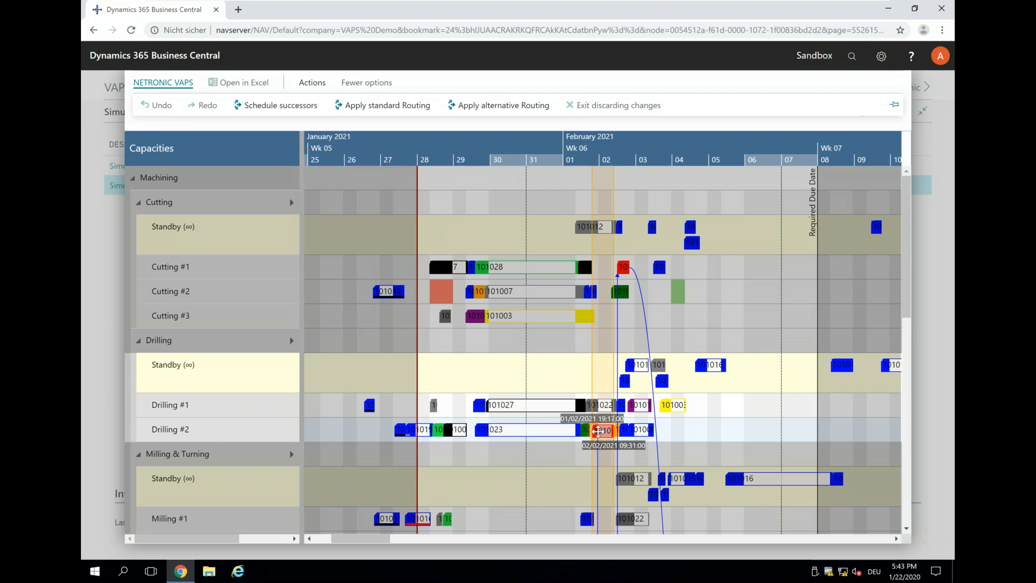
left_click_drag(598, 431, 598, 428)
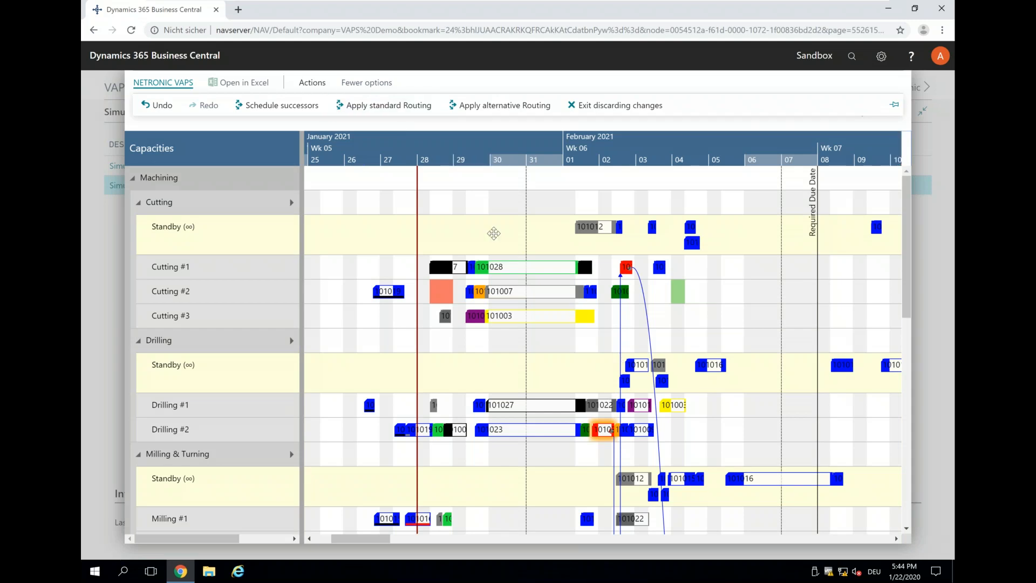
Colour the schedule by Availability View and examine the details of the URGENT order's operation on Drilling #2.
left_click(305, 86)
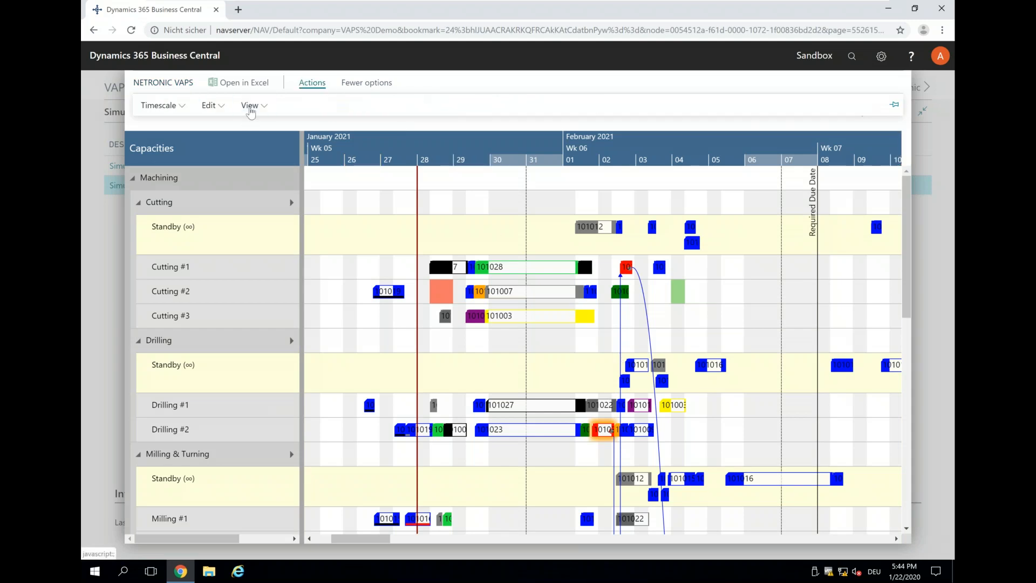
left_click(250, 107)
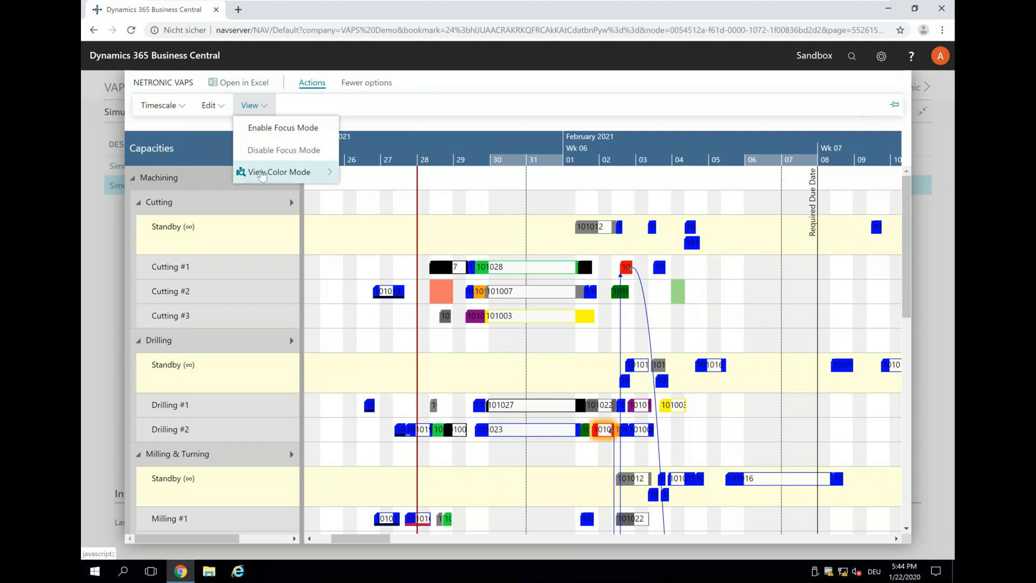
mouse_move(251, 174)
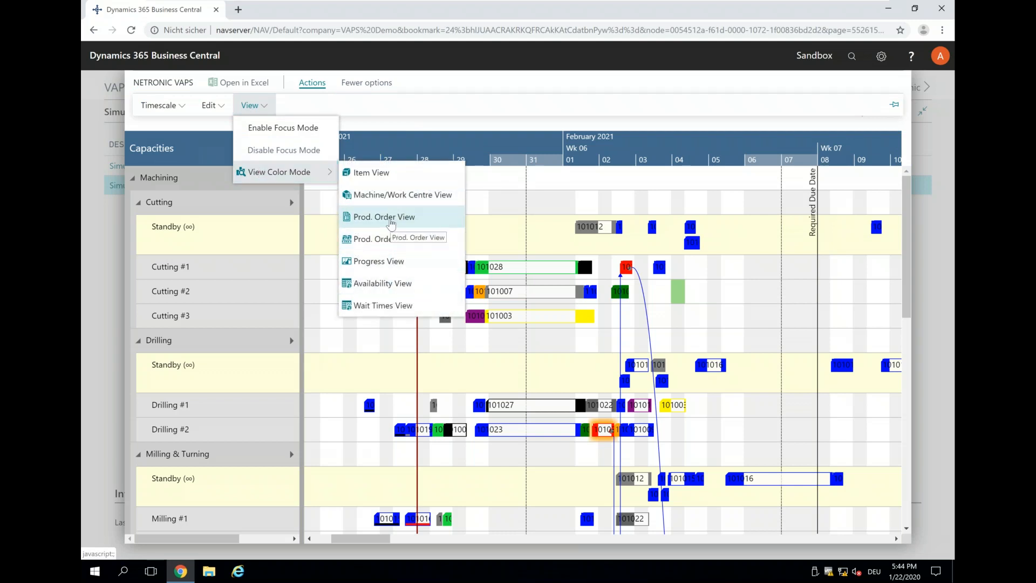
left_click(376, 284)
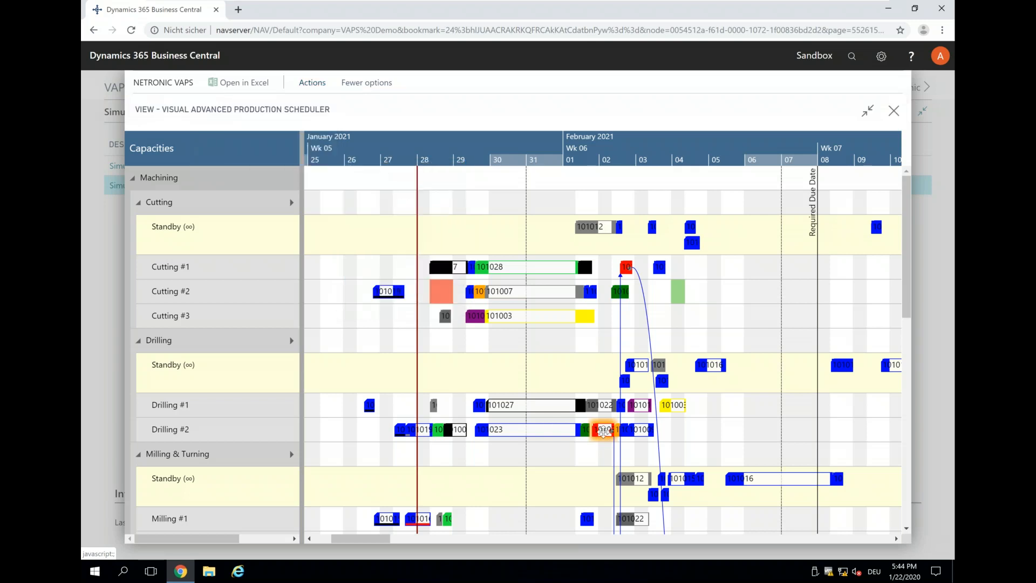
mouse_move(603, 430)
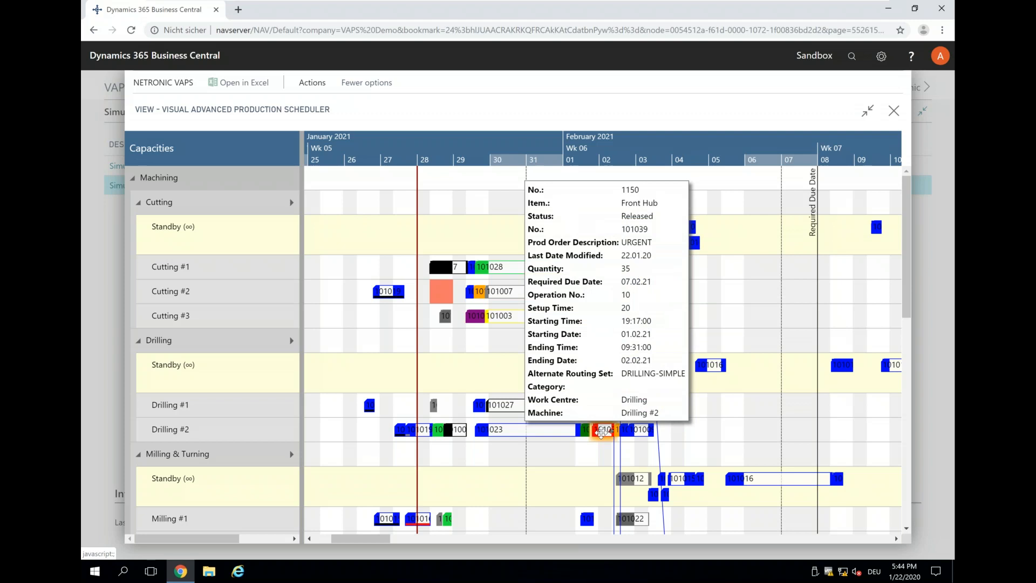
left_click(600, 431)
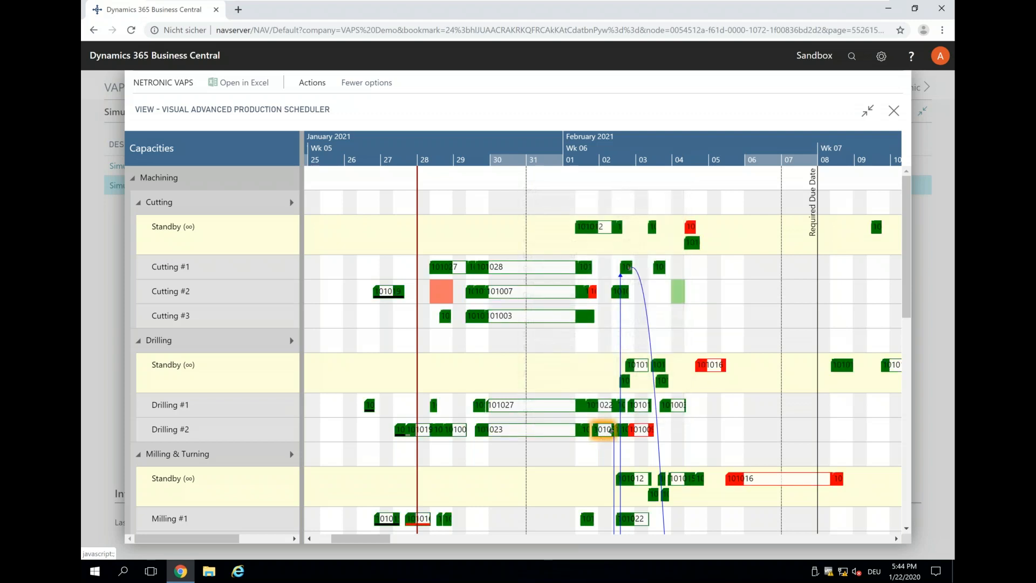
mouse_move(604, 430)
Move the Back Wheel order's red cutting operation on Cutting #2 from 1 February to 5 February.
left_click(590, 294)
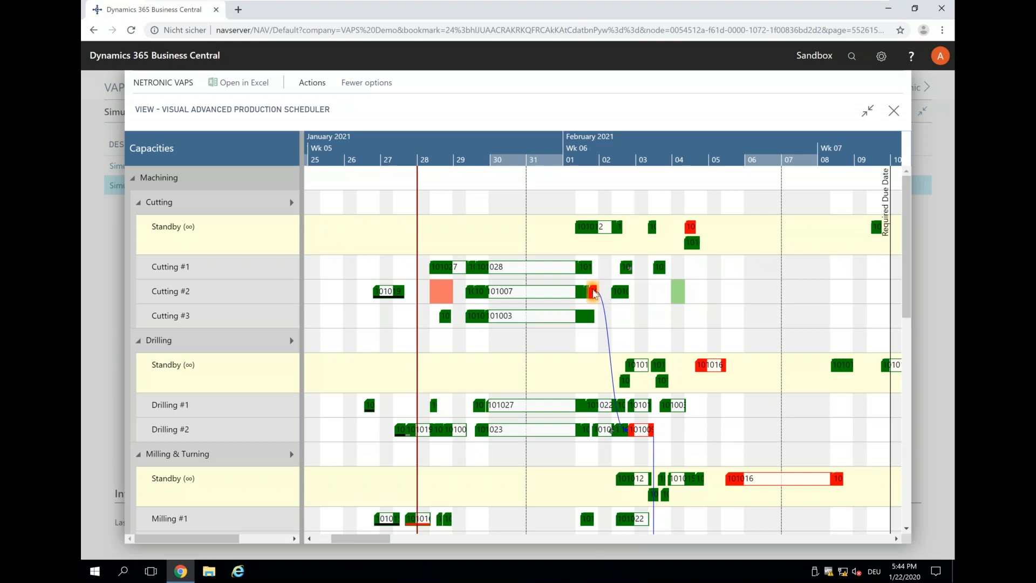
mouse_move(593, 292)
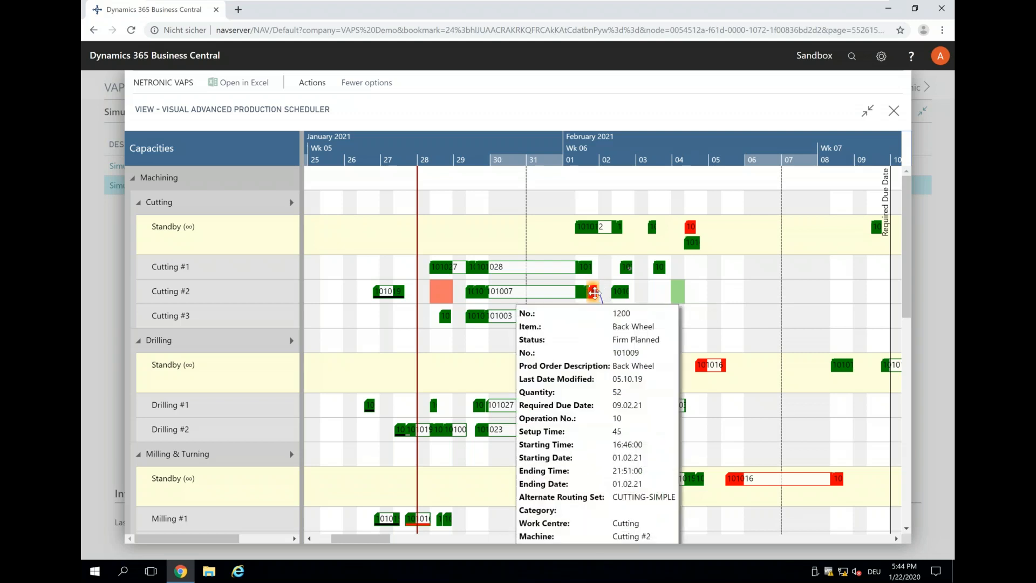
left_click_drag(602, 294, 723, 287)
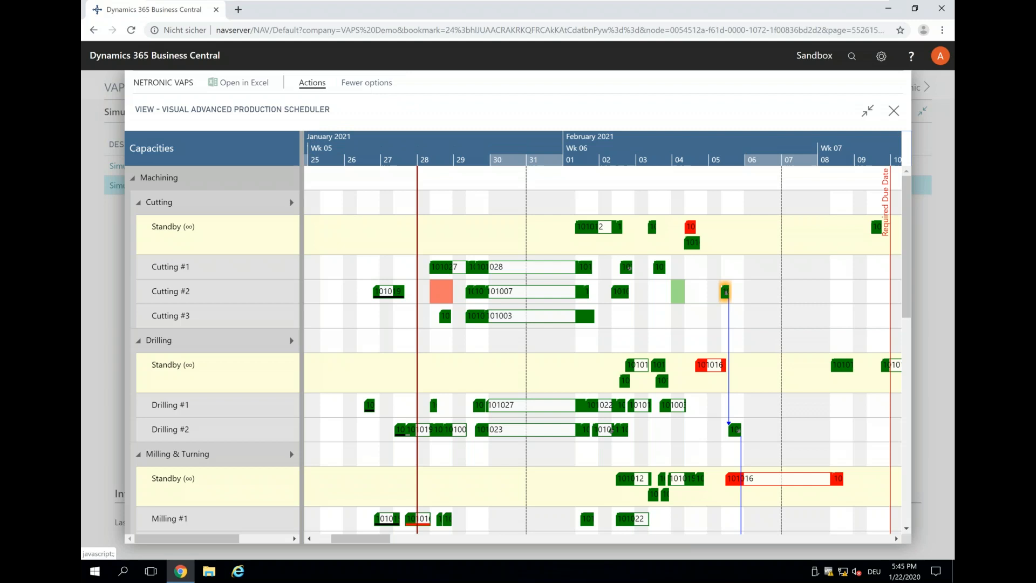
Switch the schedule's color mode to Prod. Order View.
left_click(311, 82)
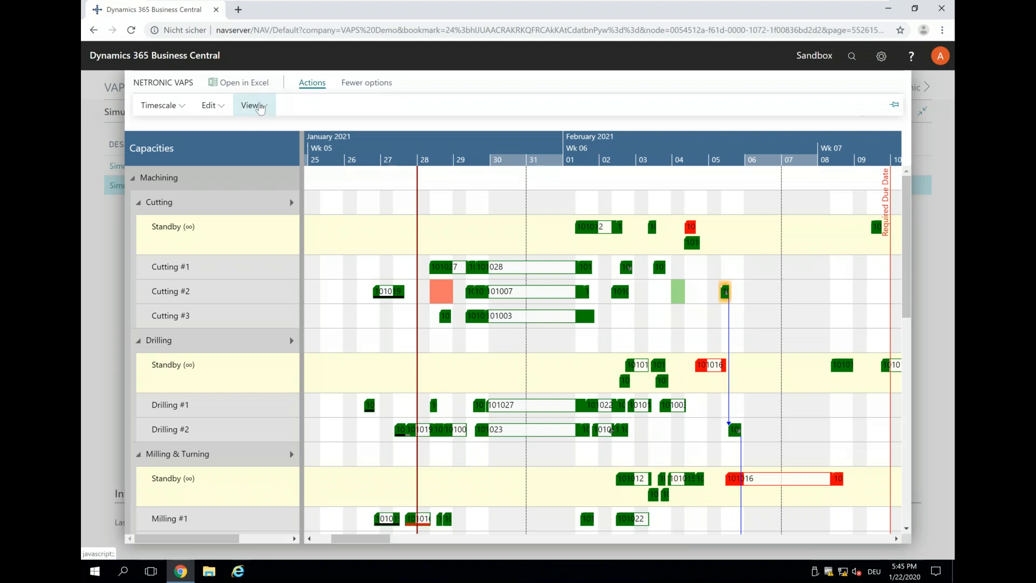
left_click(252, 105)
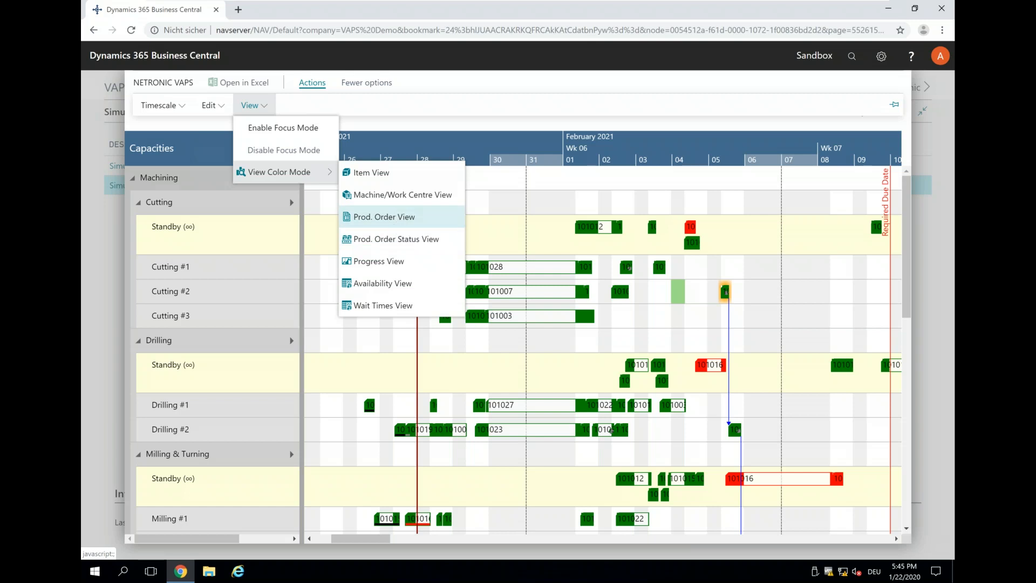
left_click(398, 220)
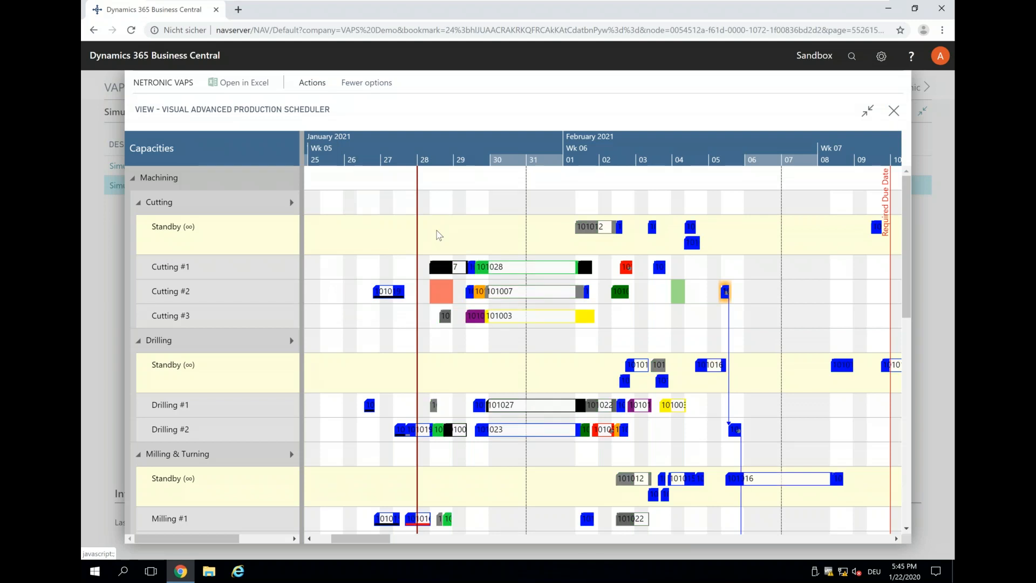
Set the focus on the yellow order running on Cutting #3 and show its whole chain up to the required due date.
left_click(500, 319)
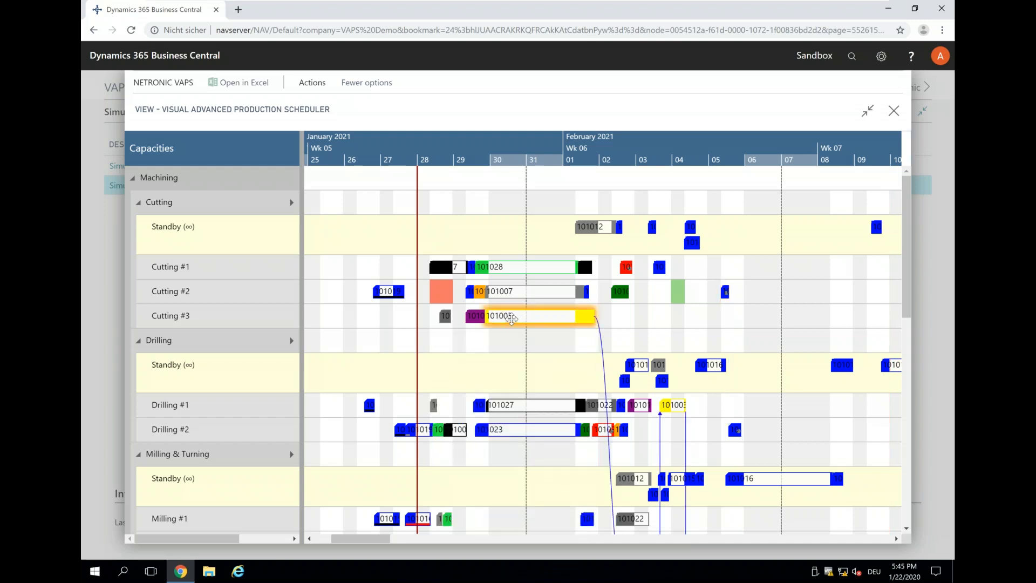
right_click(510, 318)
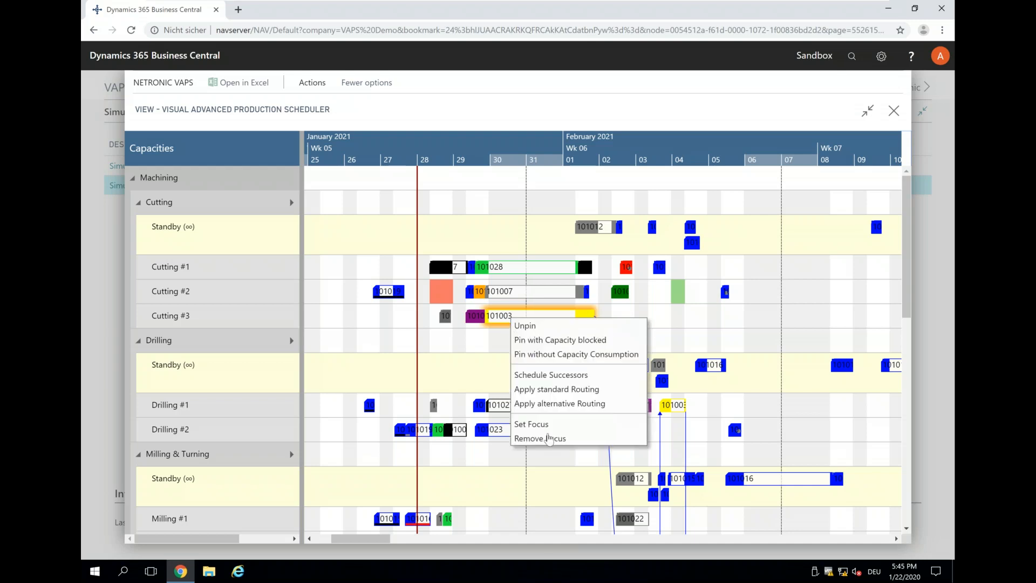
left_click(547, 424)
mouse_move(544, 427)
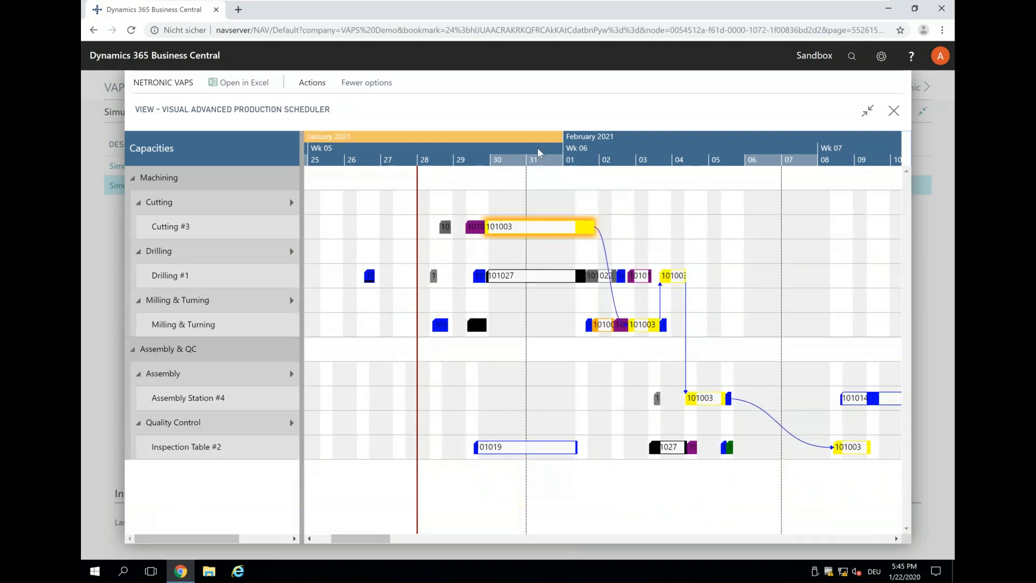
scroll(539, 152, "down", 1)
scroll(539, 153, "down", 1)
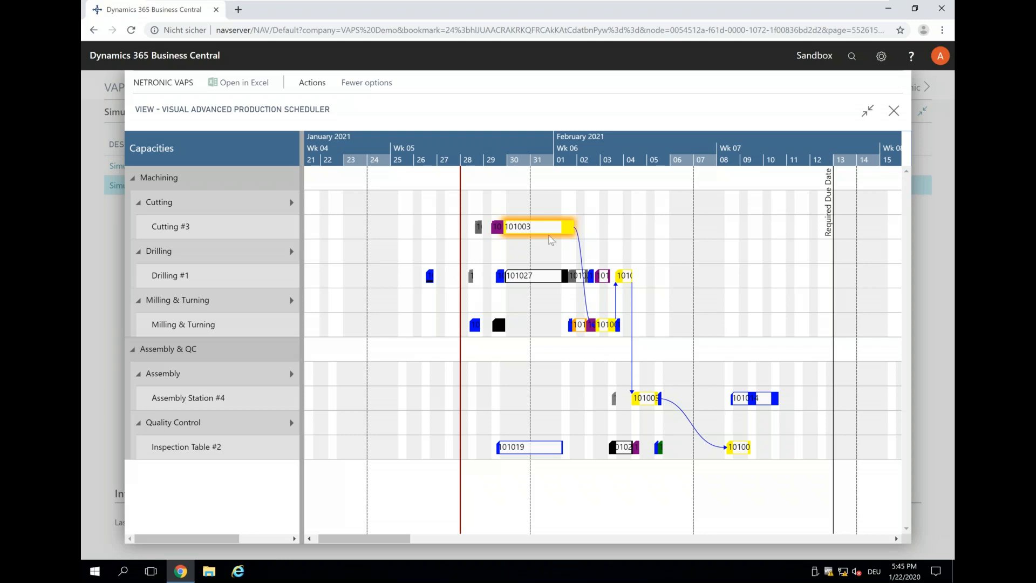
Schedule the successors of the yellow order's operation on Cutting #3 and examine the rearranged operations.
right_click(567, 231)
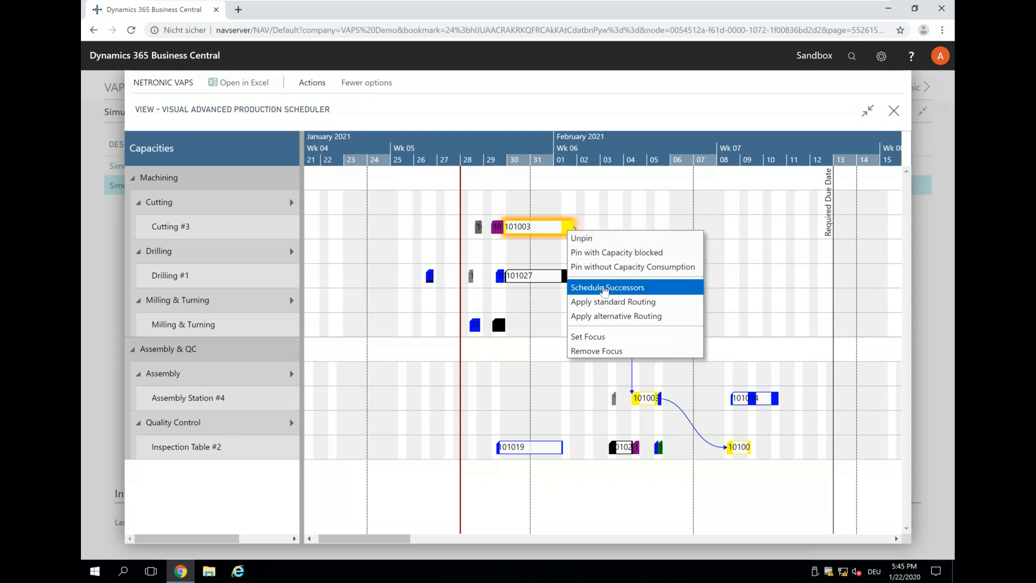
left_click(605, 290)
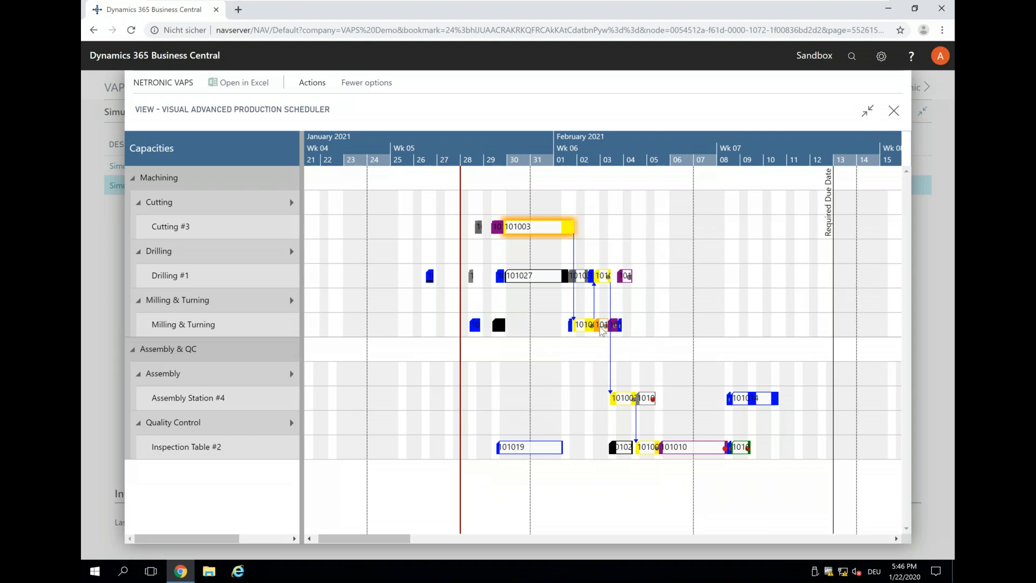
mouse_move(690, 447)
mouse_move(636, 431)
Close the scheduler and minimise the virtual machine window to return to the presentation.
left_click(894, 111)
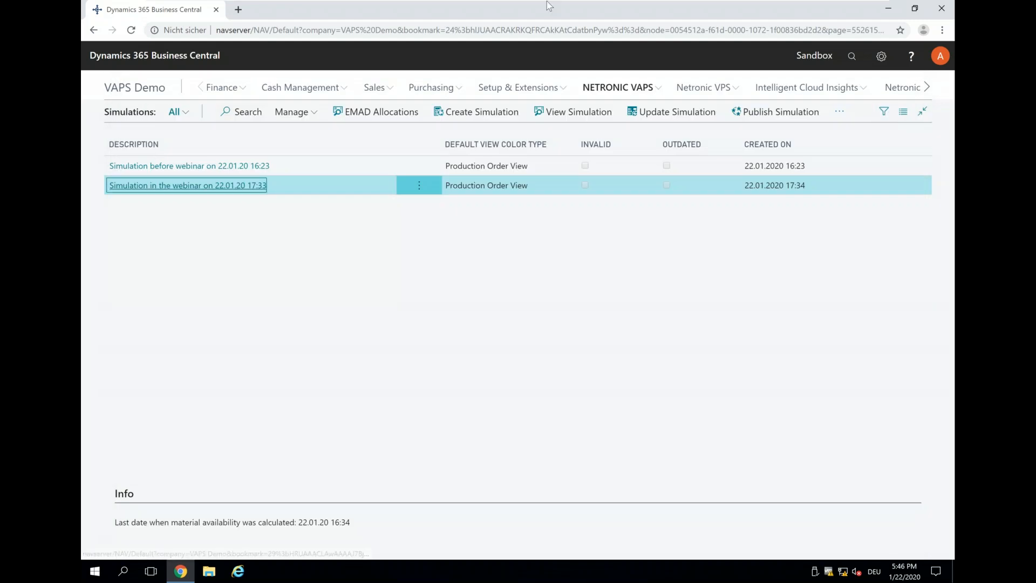
mouse_move(619, 12)
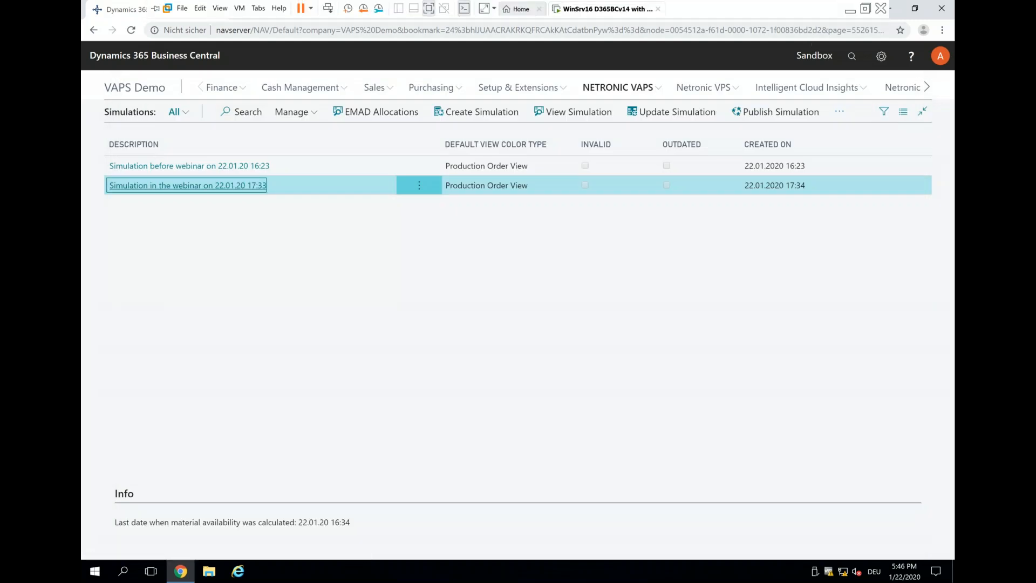
left_click(850, 9)
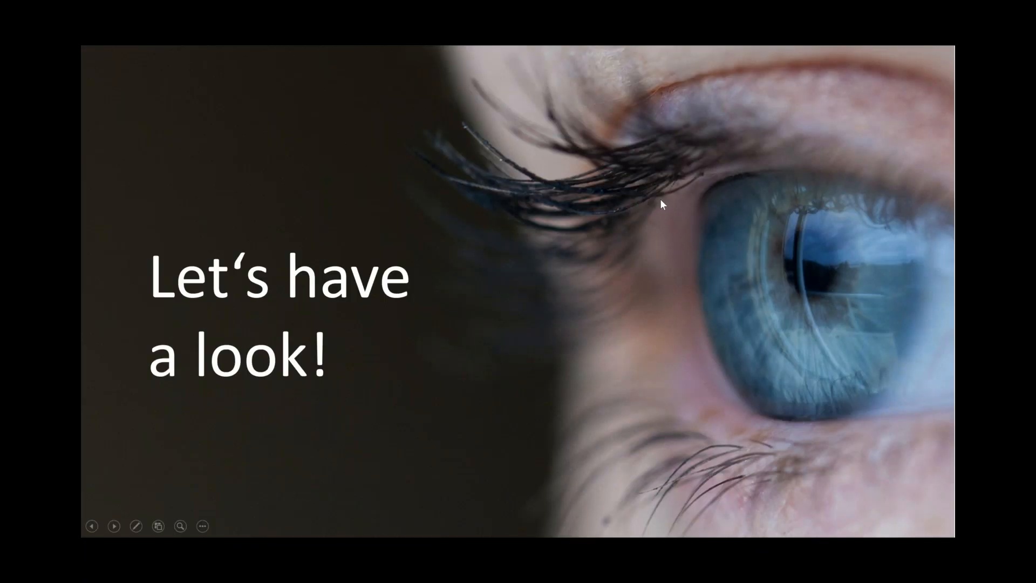
left_click(452, 341)
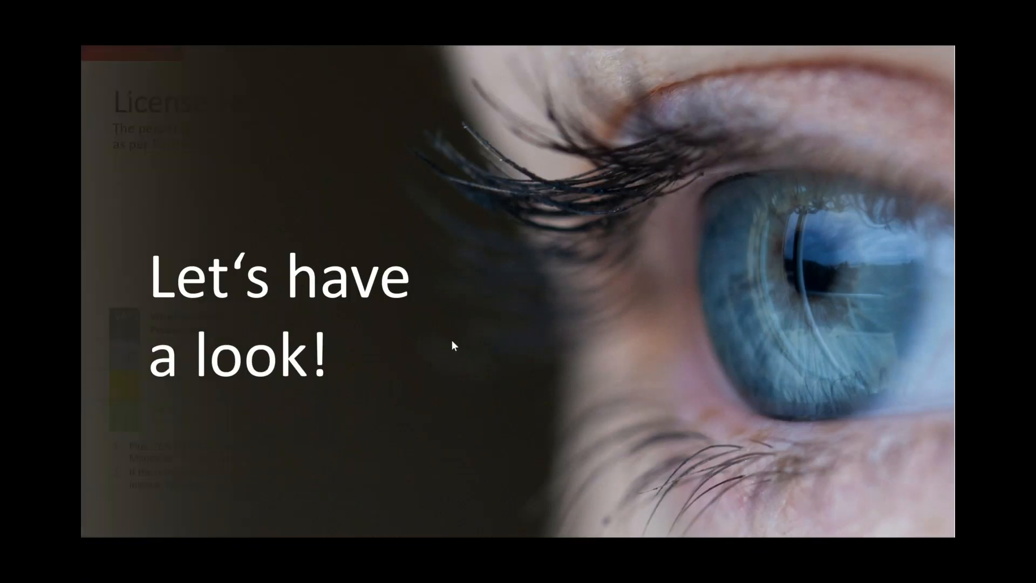